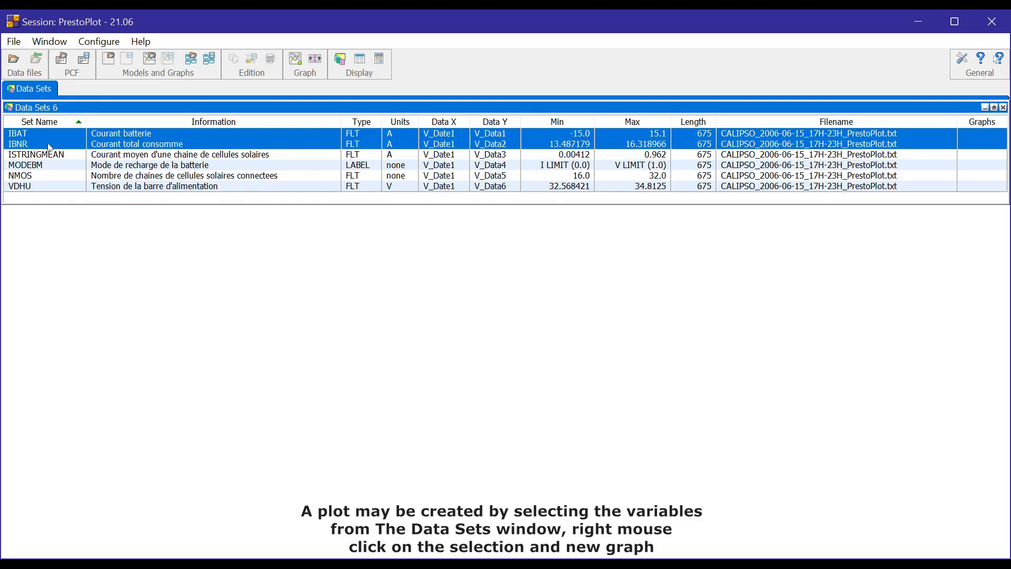
Create a new graph of the selected IBAT and IBNR data sets and move it into the empty area below the list.
{"action": "right_click", "coordinate": [49, 146]}
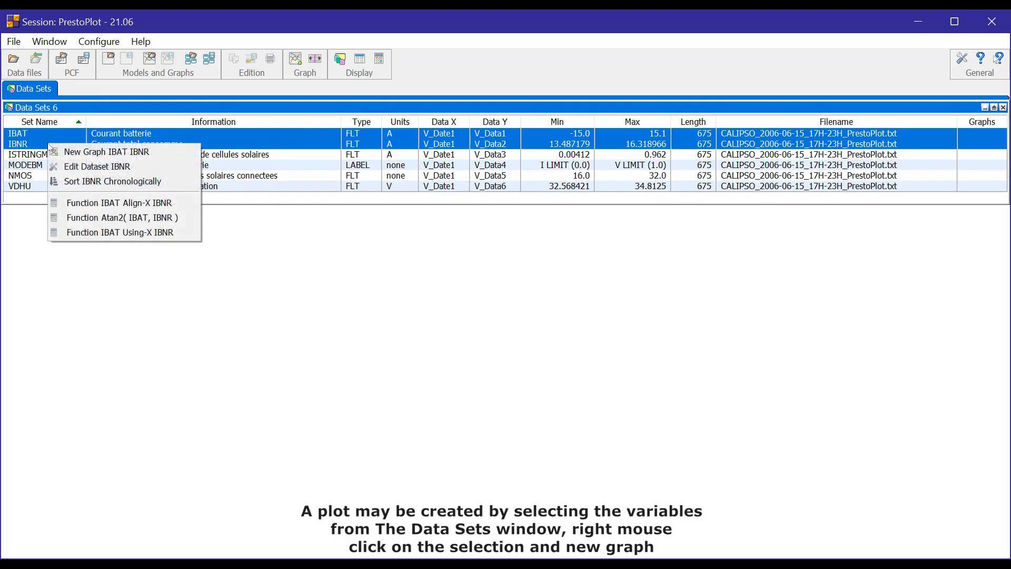
{"action": "left_click", "coordinate": [82, 154]}
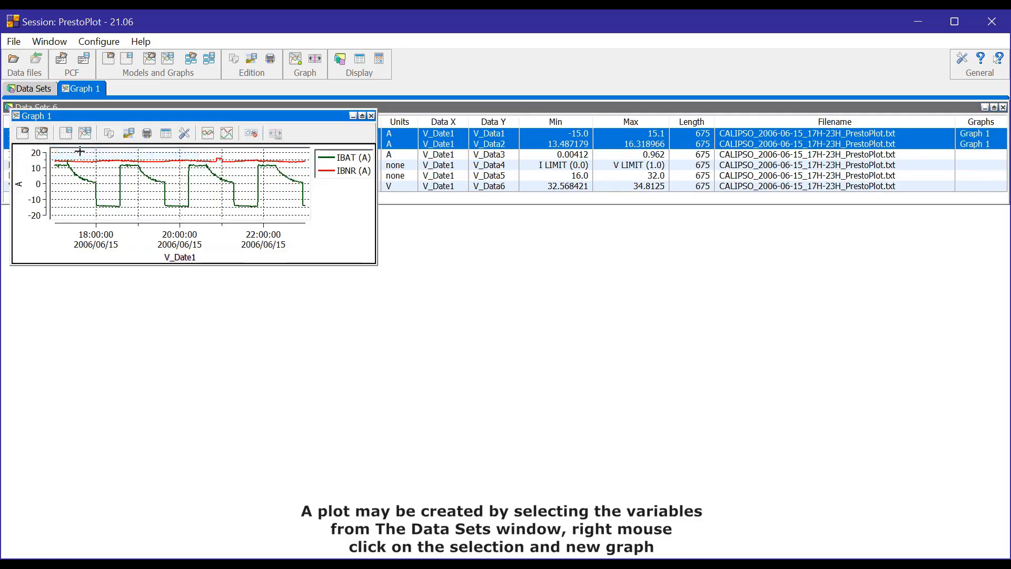
{"action": "left_click_drag", "start_coordinate": [110, 121], "coordinate": [652, 280]}
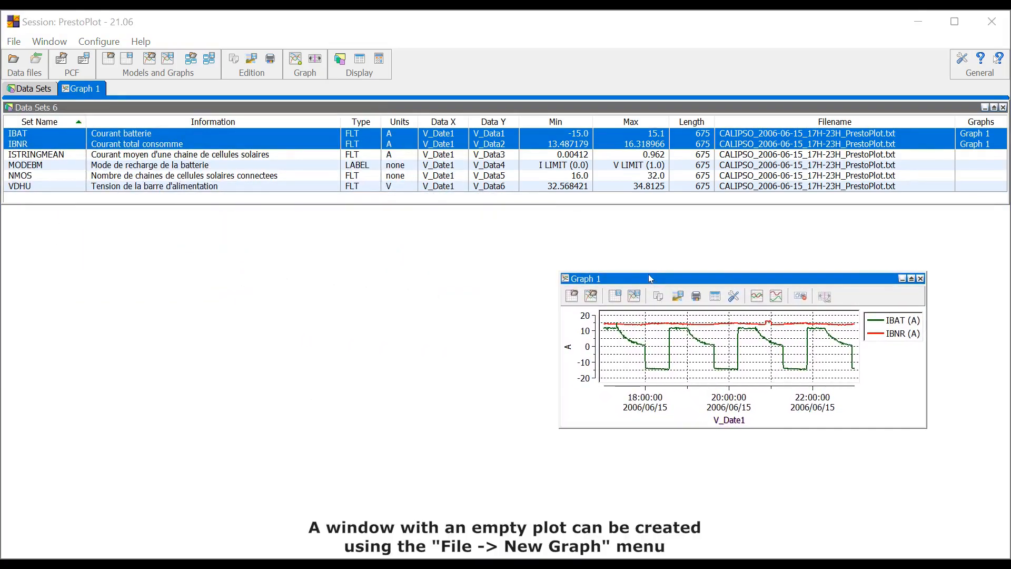
Create an empty graph and place it beside Graph 1 below the data sets list.
{"action": "left_click", "coordinate": [15, 42]}
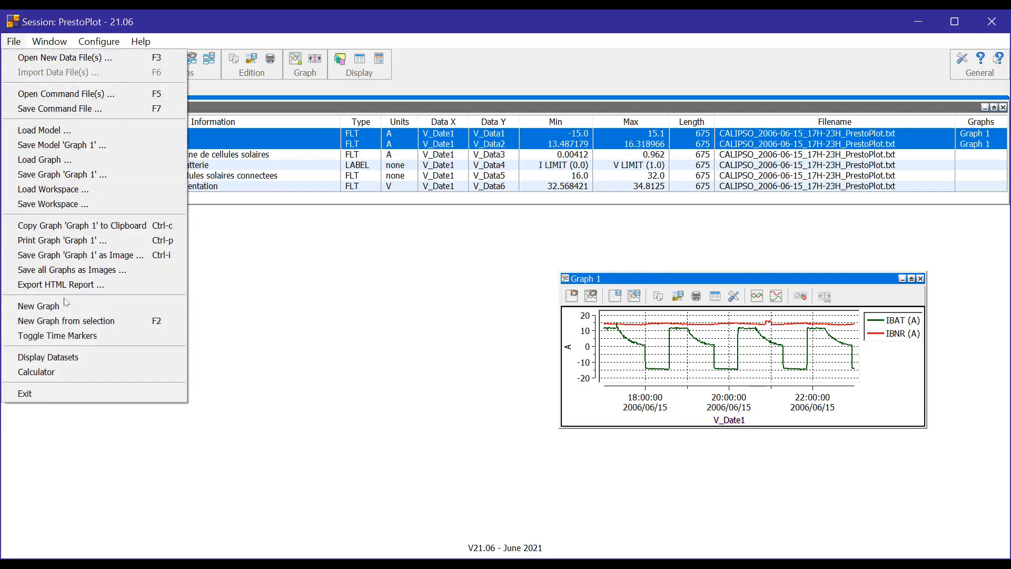
{"action": "left_click", "coordinate": [64, 301]}
{"action": "left_click_drag", "start_coordinate": [149, 125], "coordinate": [184, 284]}
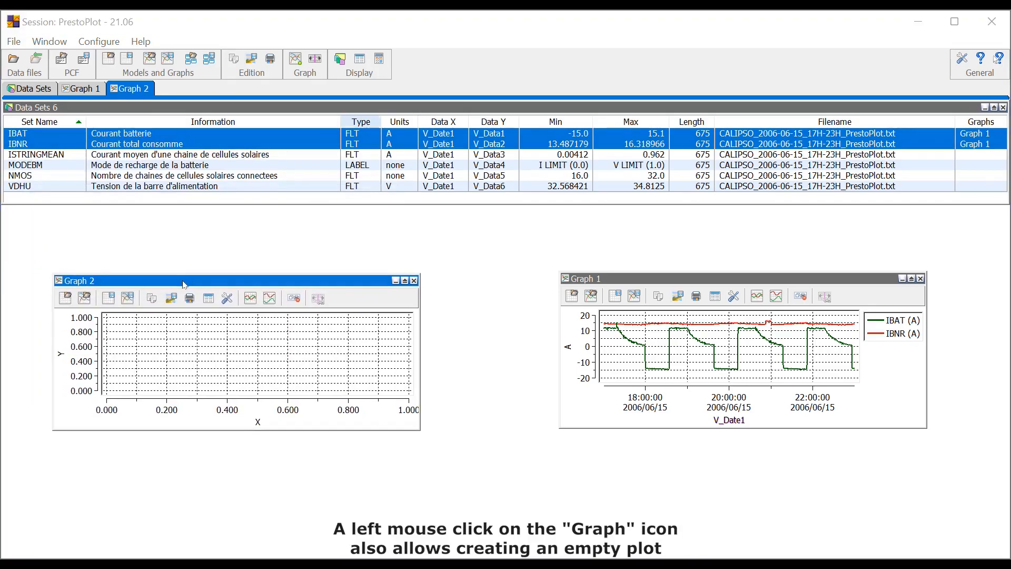
Create another empty graph and close it.
{"action": "left_click", "coordinate": [295, 61]}
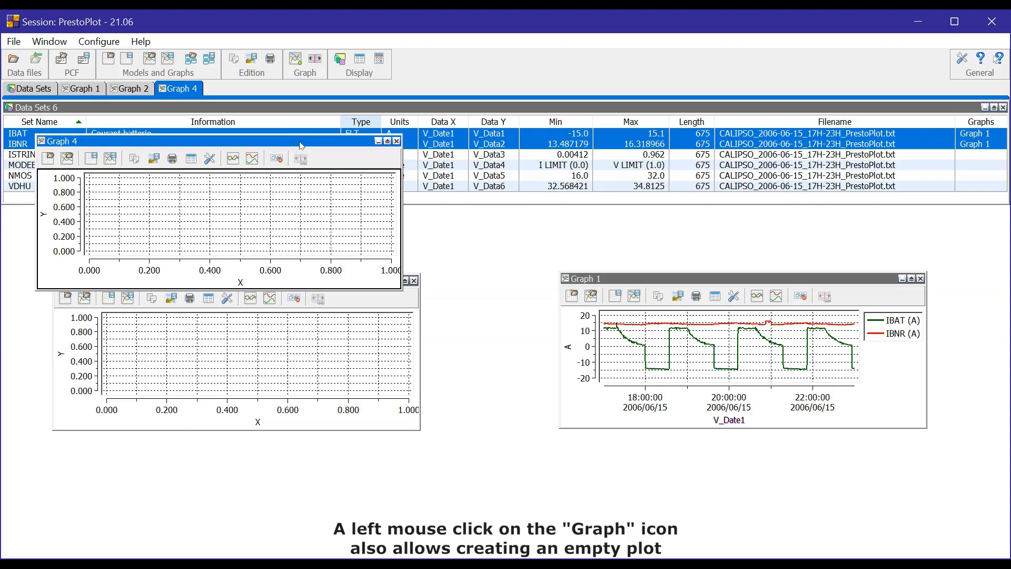
{"action": "left_click", "coordinate": [396, 142]}
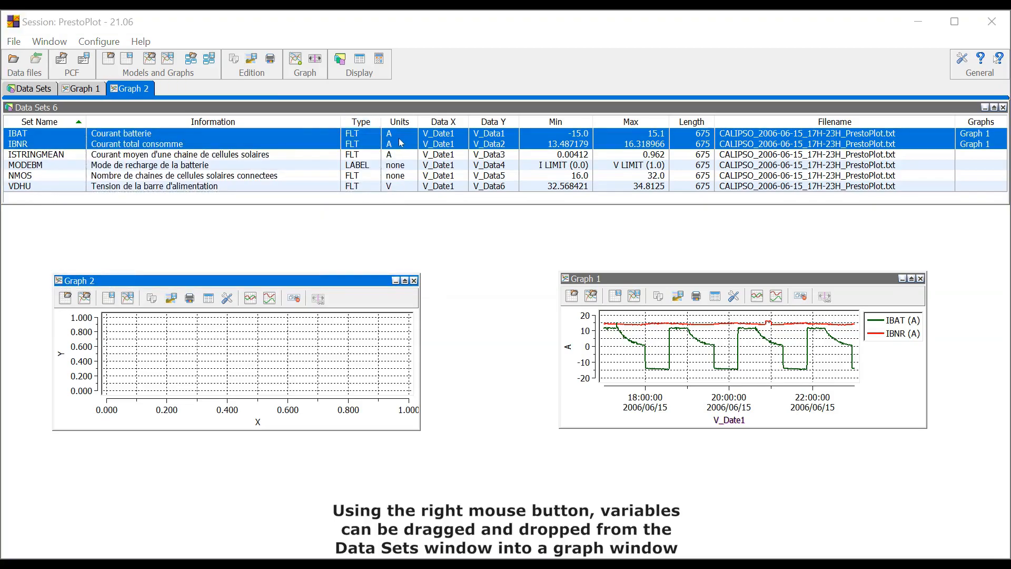
Add the ISTRINGMEAN data set to both Graph 1 and the empty Graph 2.
{"action": "left_click", "coordinate": [298, 157]}
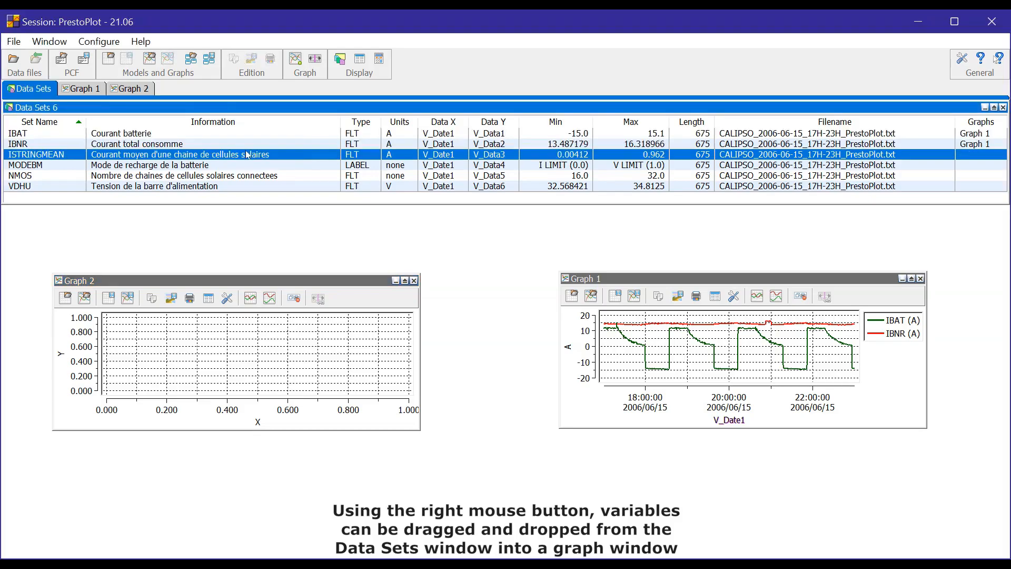
{"action": "left_click_drag", "start_coordinate": [586, 318], "coordinate": [586, 320]}
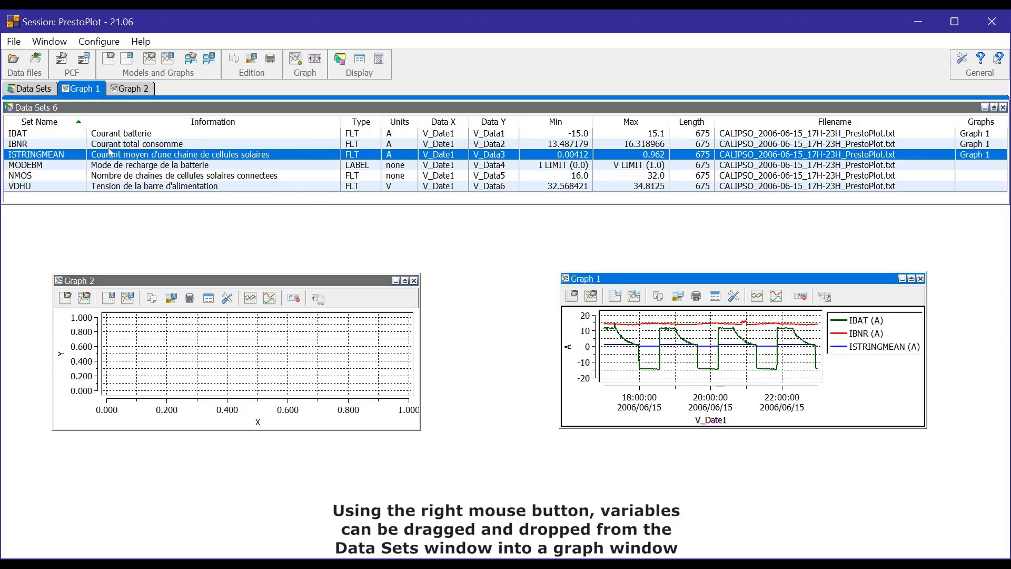
{"action": "left_click_drag", "start_coordinate": [178, 325], "coordinate": [180, 348]}
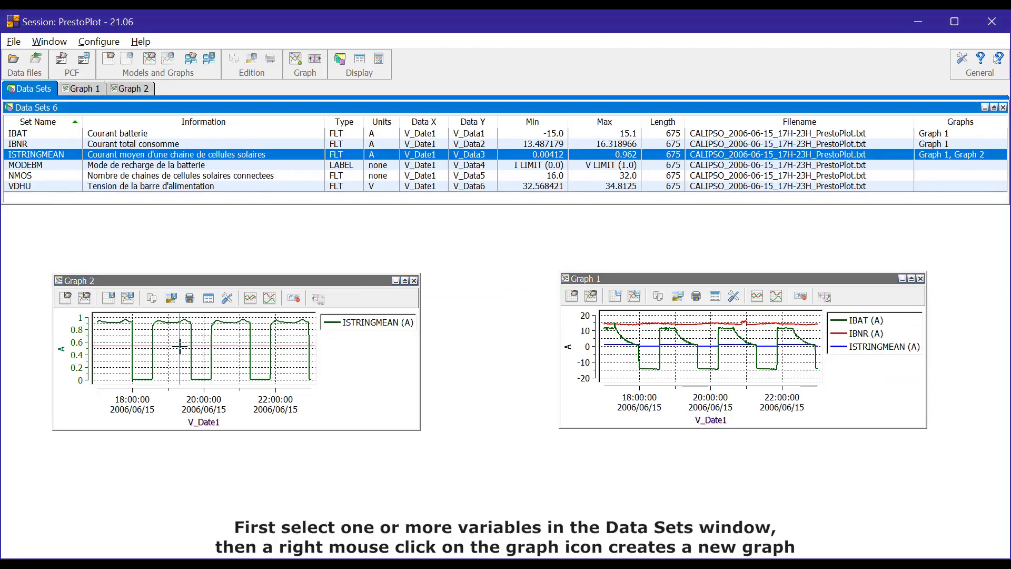
Create a new graph from the selected IBAT and IBNR data sets twice, closing each graph after it opens.
{"action": "left_click", "coordinate": [154, 136]}
{"action": "left_click", "coordinate": [158, 145], "text": "ctrl"}
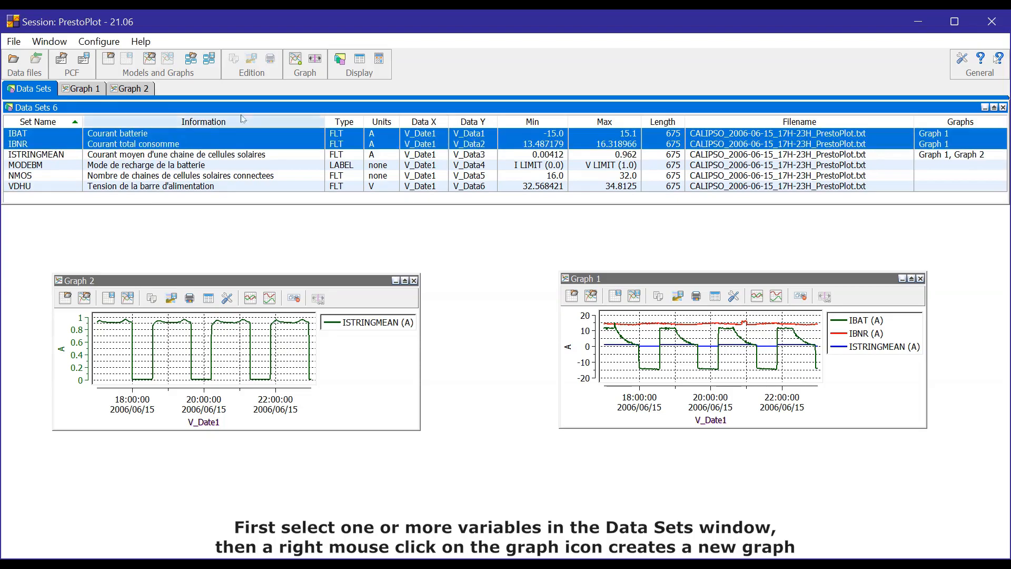
{"action": "right_click", "coordinate": [302, 63]}
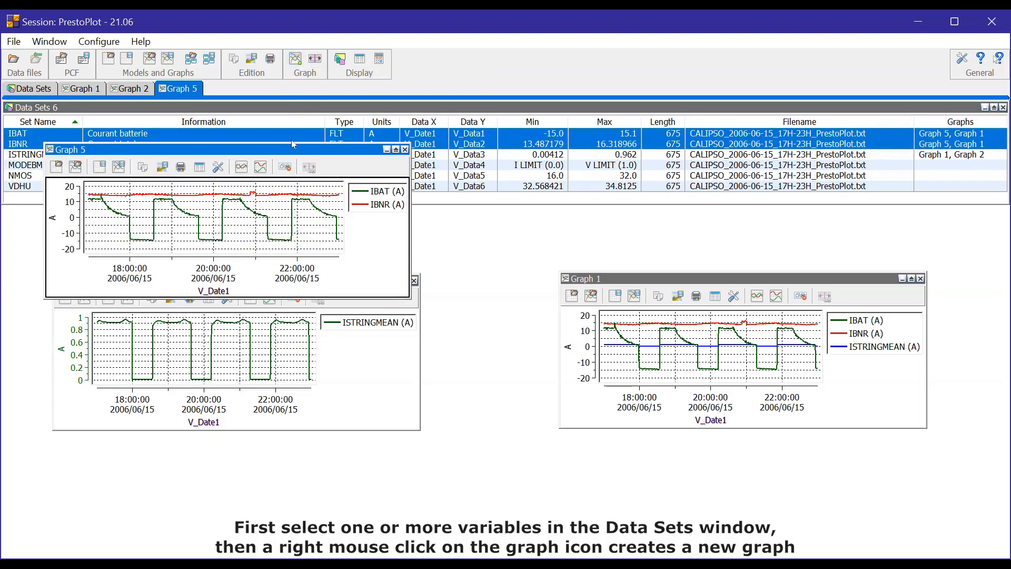
{"action": "left_click", "coordinate": [405, 150]}
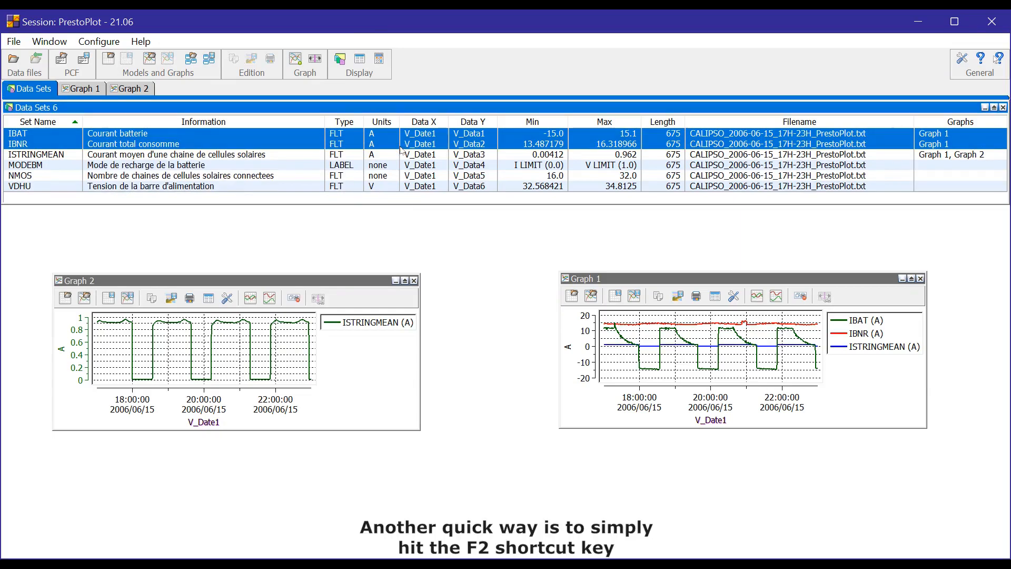
{"action": "key", "text": "F2"}
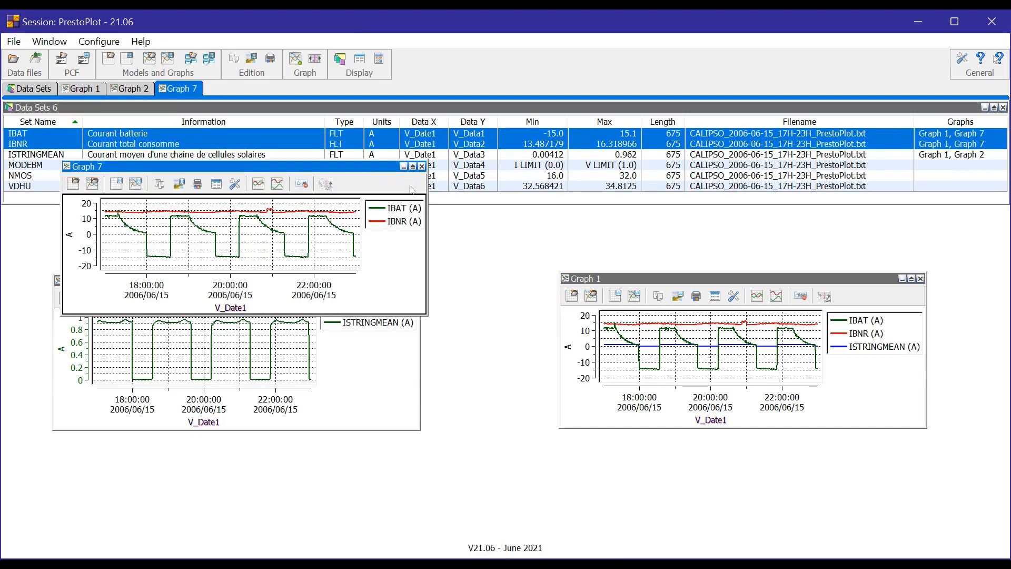
{"action": "left_click", "coordinate": [422, 167]}
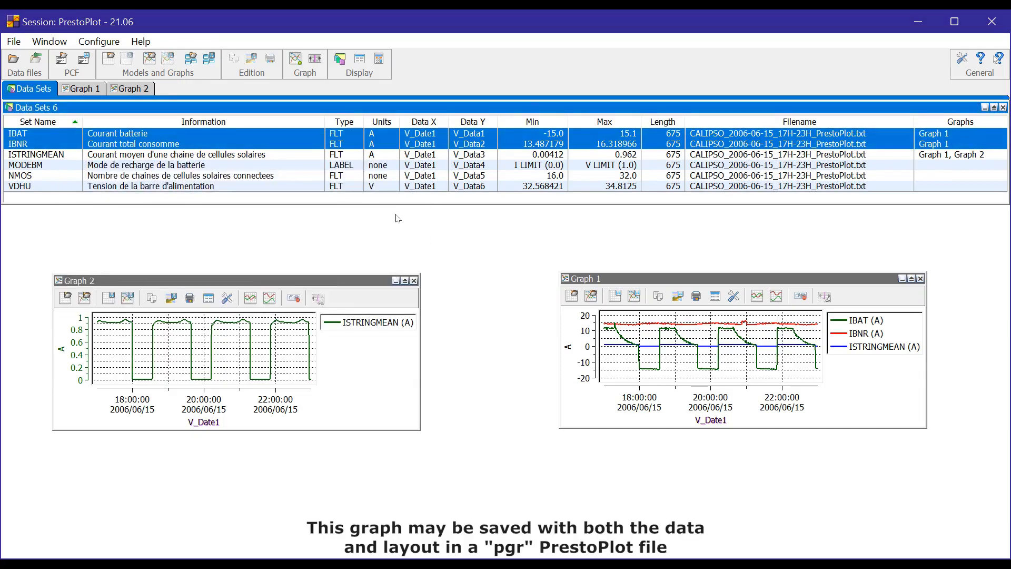
Close Graph 2 and enlarge Graph 1 to fill most of the area below the data sets list.
{"action": "left_click", "coordinate": [414, 280]}
{"action": "left_click_drag", "start_coordinate": [593, 279], "coordinate": [122, 250]}
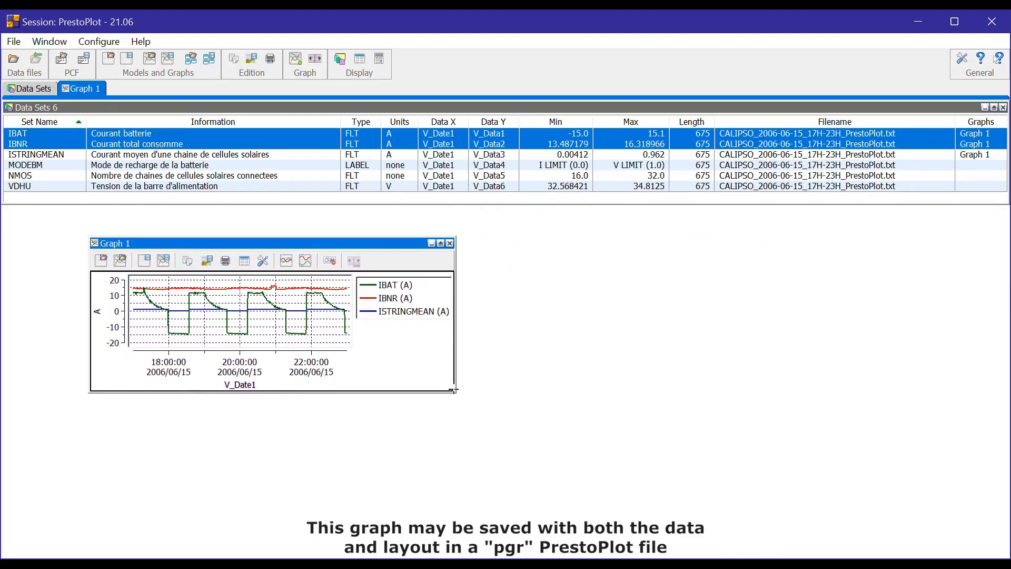
{"action": "left_click_drag", "start_coordinate": [457, 392], "coordinate": [917, 511]}
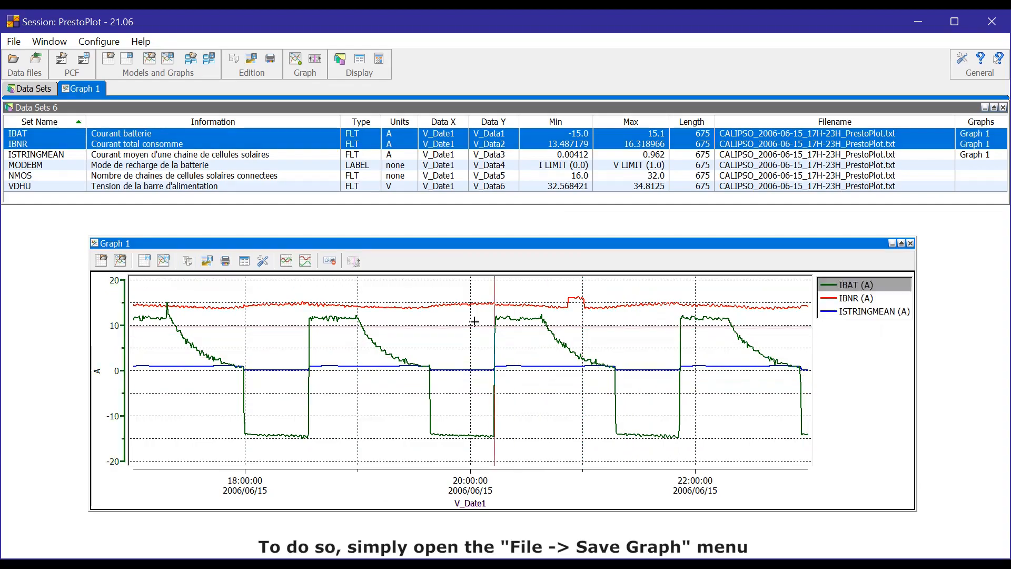
Save Graph 1 with its data as the PrestoPlot graph file graph_IBAT_IBNR, and start saving Graph 12 with its data.
{"action": "left_click", "coordinate": [14, 41]}
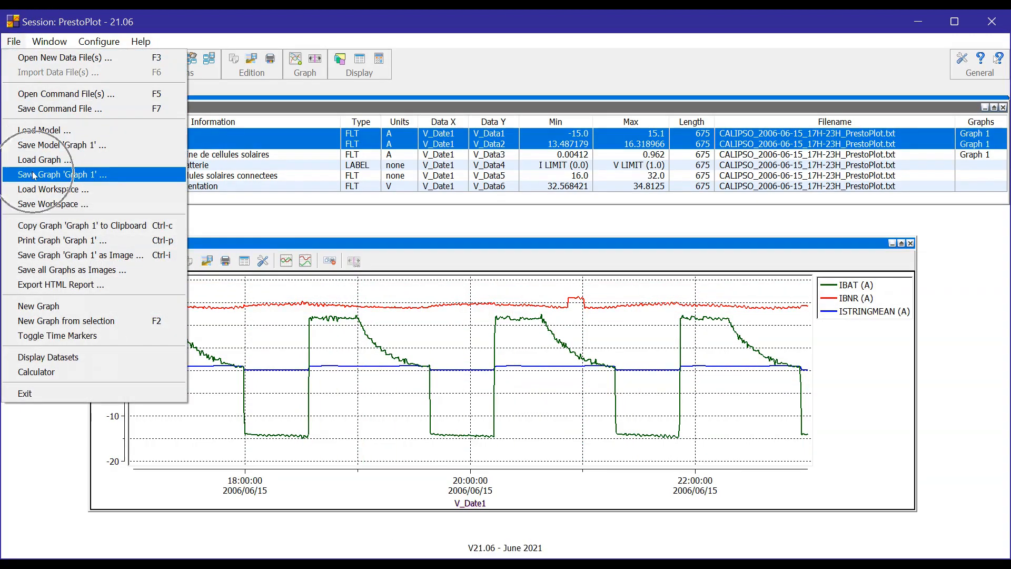
{"action": "left_click", "coordinate": [31, 174]}
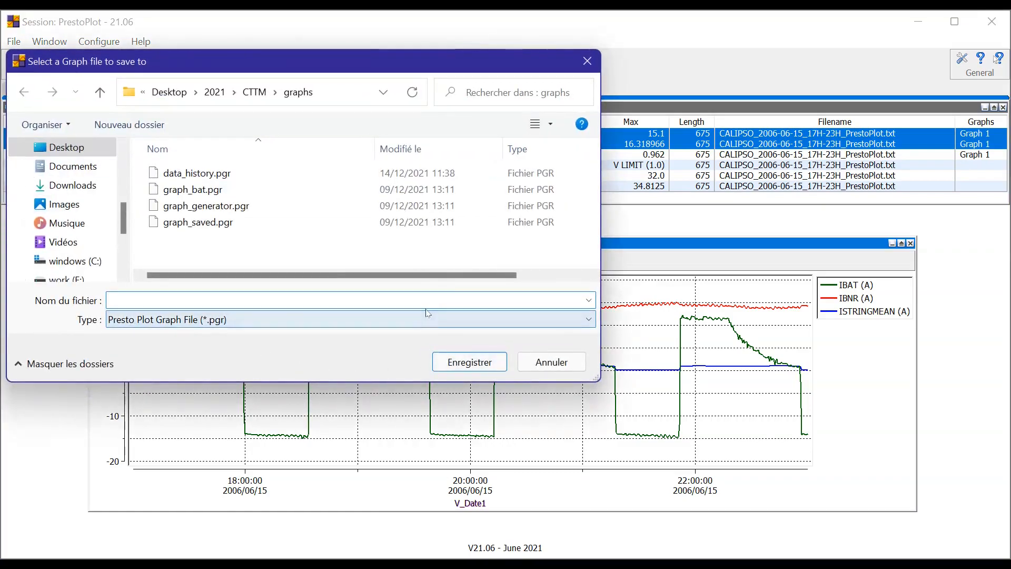
{"action": "type", "text": "graph_IBAT_IBNR"}
{"action": "left_click", "coordinate": [463, 361]}
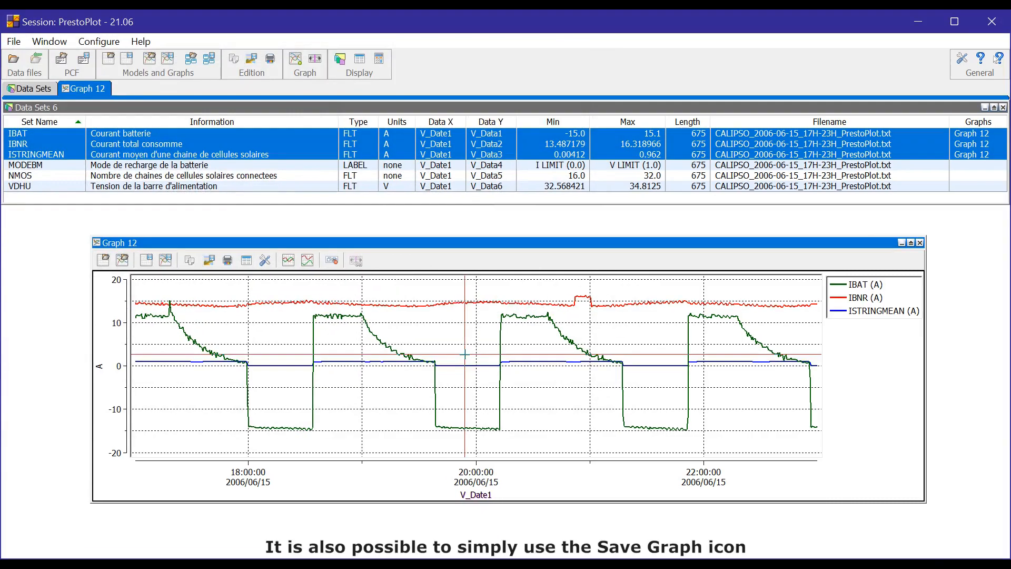
{"action": "left_click", "coordinate": [166, 262]}
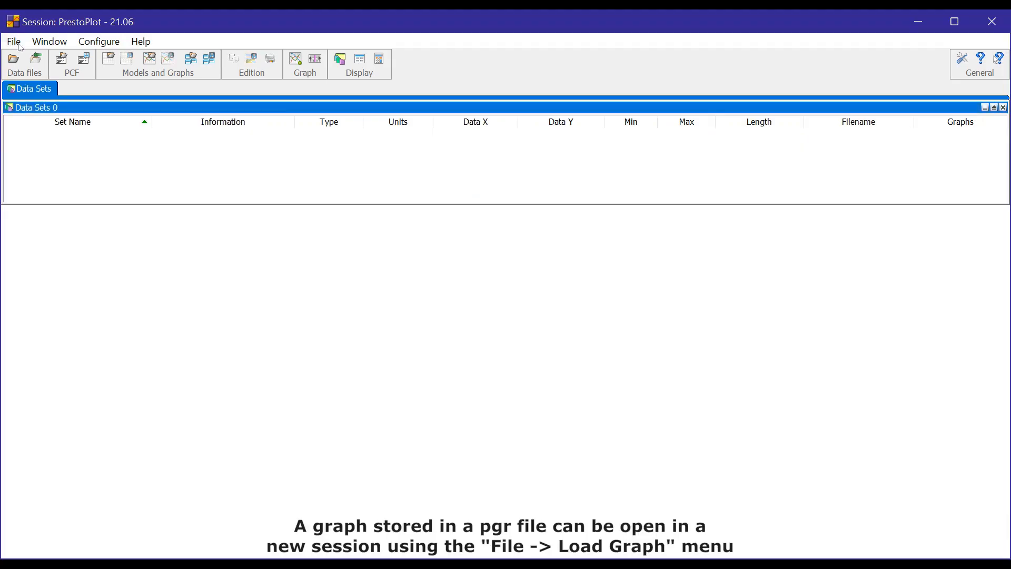
Load the saved graph graph_IBAT_IBNR.pgr in the empty session and go through its IBAT, IBNR and ISTRINGMEAN data sets.
{"action": "left_click", "coordinate": [19, 45]}
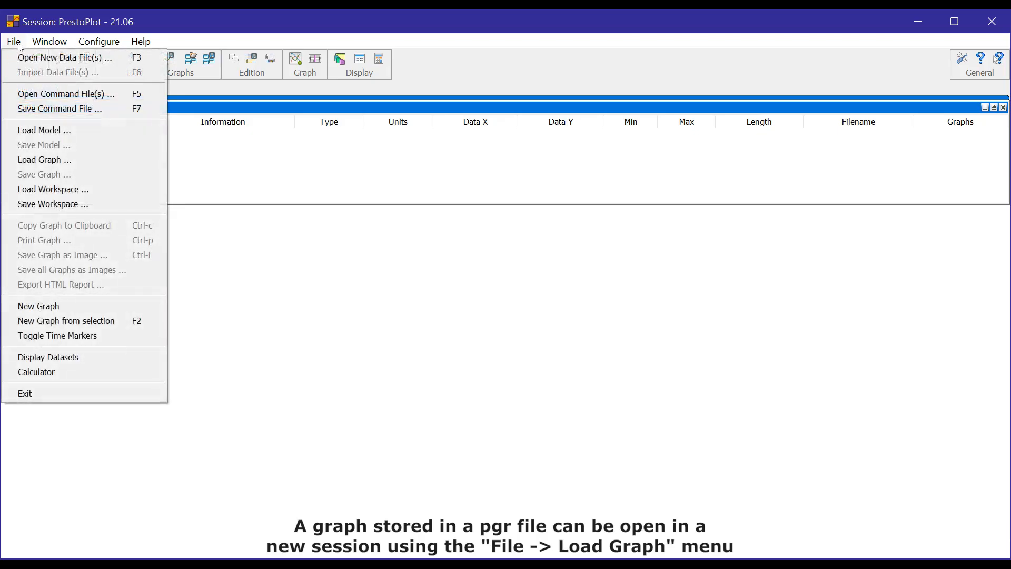
{"action": "left_click", "coordinate": [60, 160]}
{"action": "double_click", "coordinate": [173, 169]}
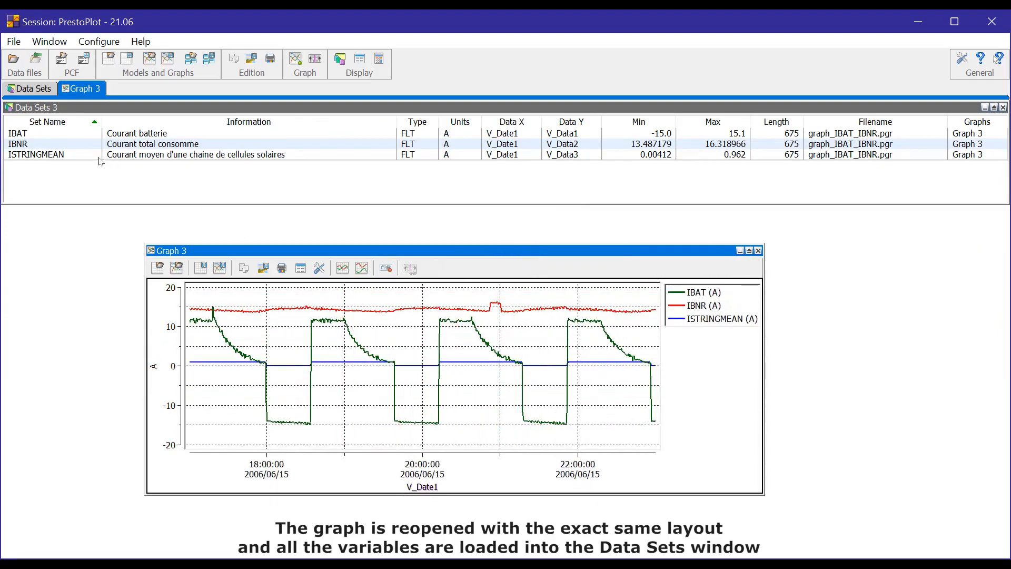
{"action": "left_click", "coordinate": [49, 138]}
{"action": "left_click", "coordinate": [50, 144]}
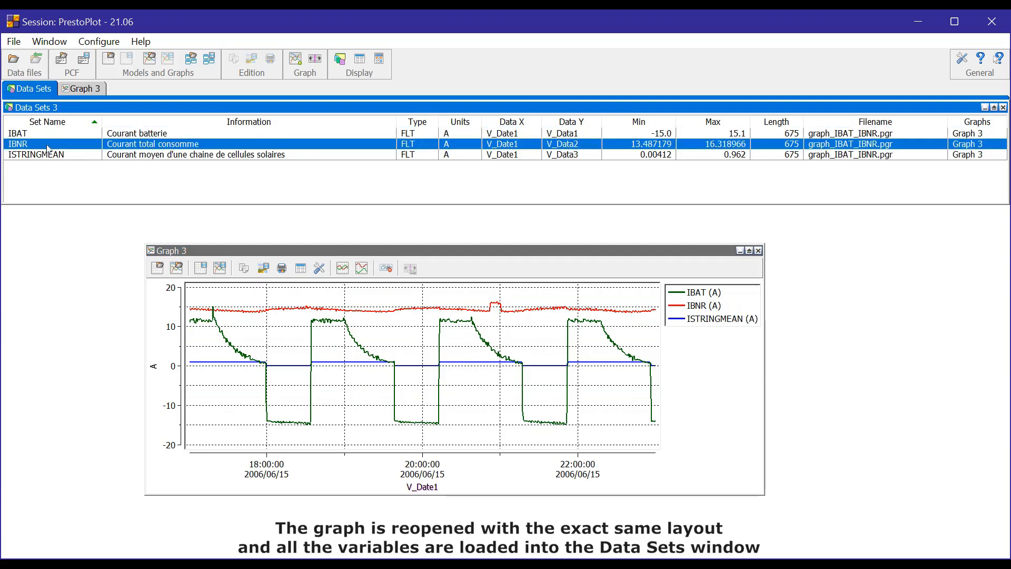
{"action": "left_click", "coordinate": [52, 155]}
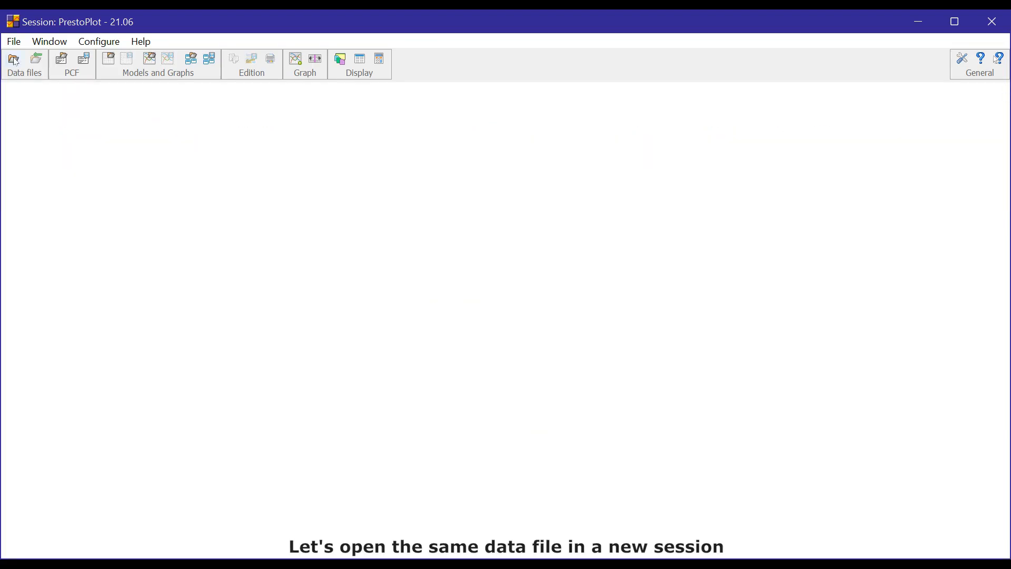
Open the data file CALIPSO_2006-06-15_17H-23H_PrestoPlot.txt in the new session.
{"action": "left_click", "coordinate": [14, 60]}
{"action": "left_click", "coordinate": [232, 189]}
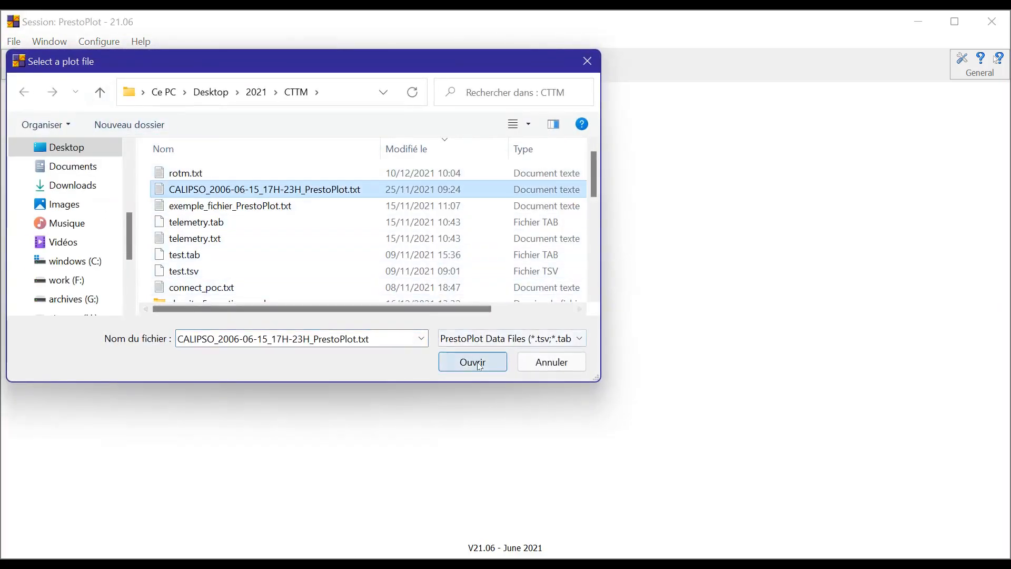
{"action": "left_click", "coordinate": [477, 363]}
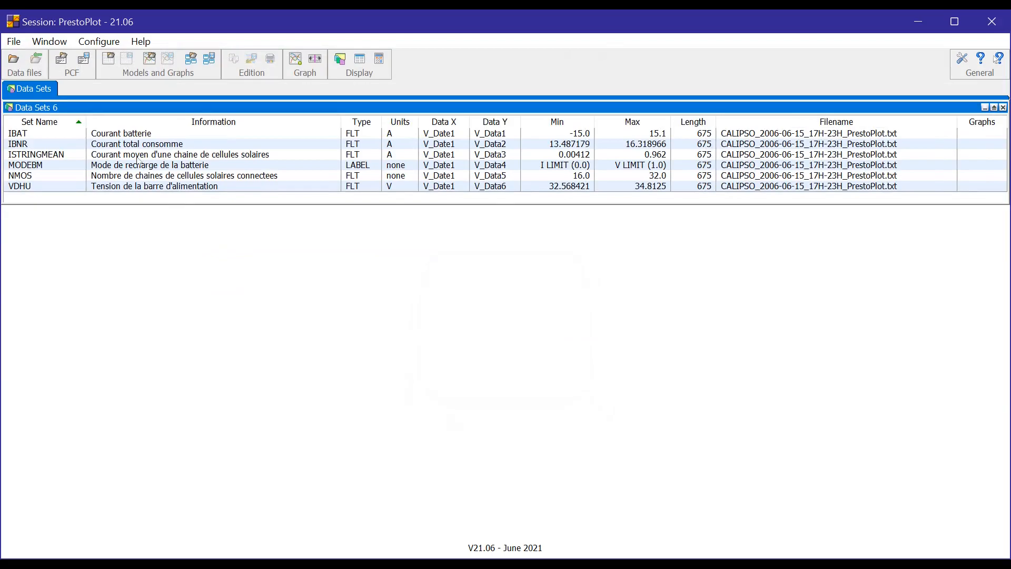
Plot MODEBM, NMOS and VDHU together in a new graph and enlarge it to fill the area below the data sets list.
{"action": "left_click", "coordinate": [138, 166]}
{"action": "left_click", "coordinate": [159, 189], "text": "shift"}
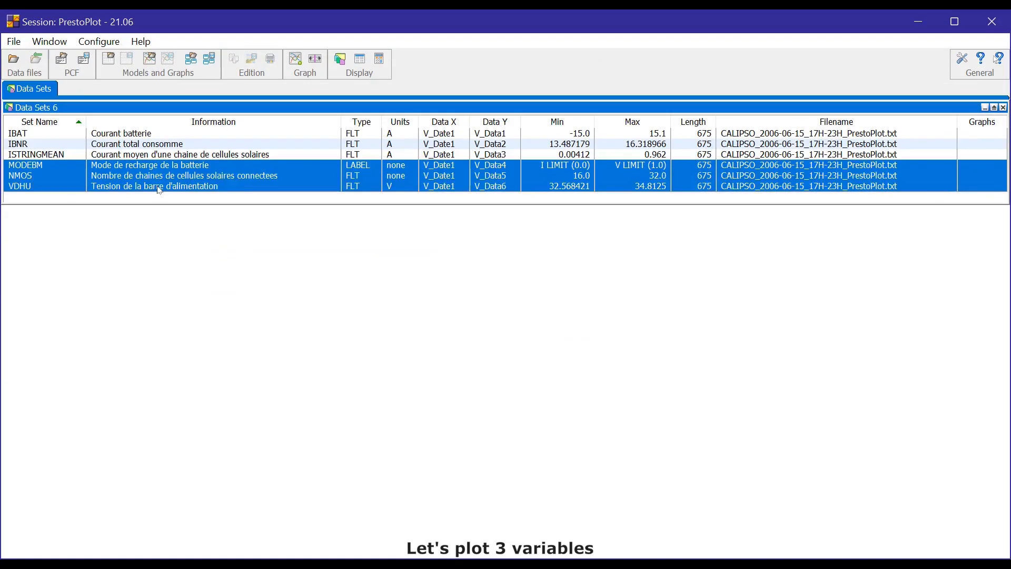
{"action": "right_click", "coordinate": [159, 190]}
{"action": "left_click", "coordinate": [174, 196]}
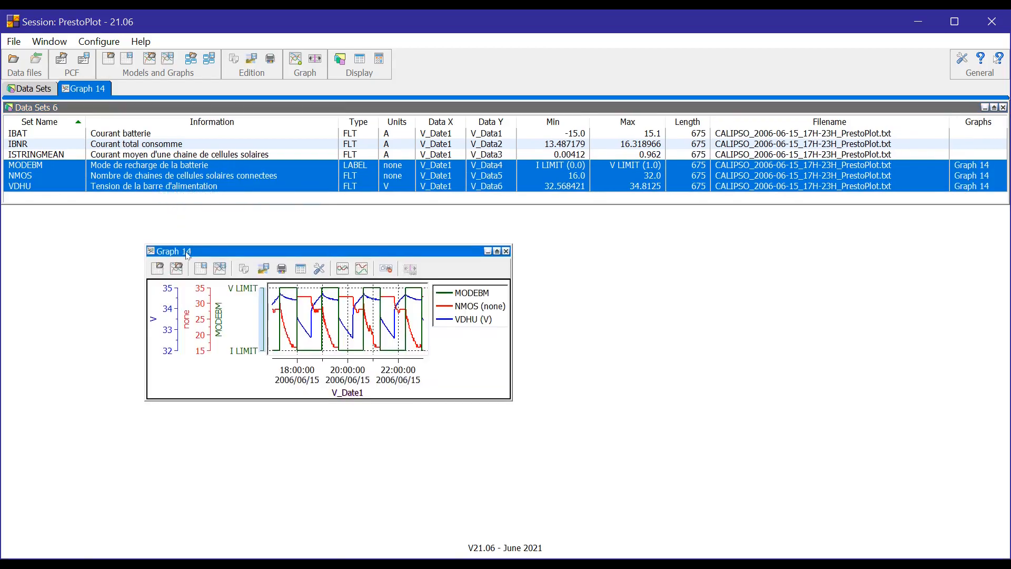
{"action": "left_click_drag", "start_coordinate": [190, 255], "coordinate": [65, 240]}
{"action": "left_click_drag", "start_coordinate": [385, 387], "coordinate": [910, 508]}
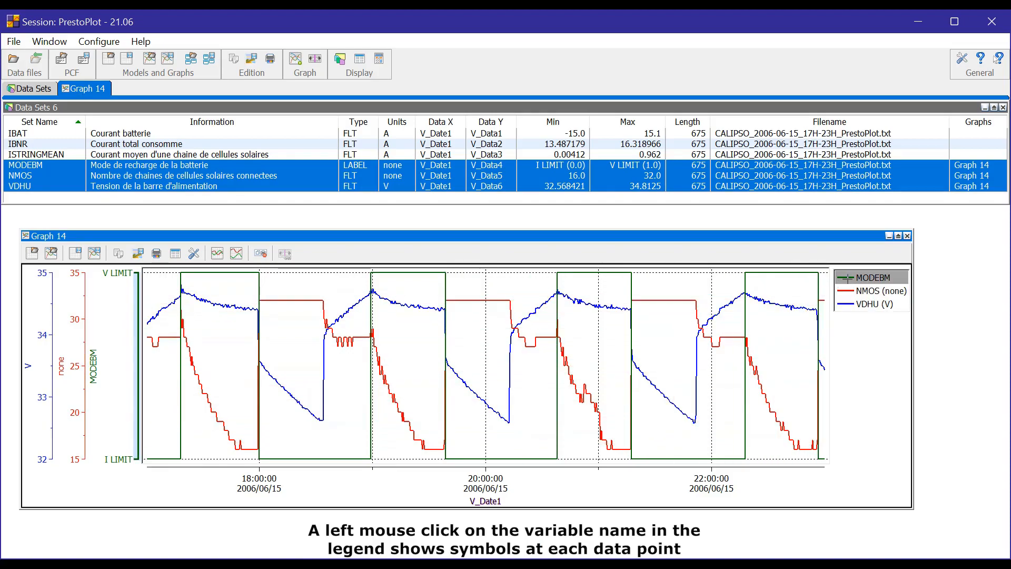
Show the symbols at each MODEBM data point from the graph's legend and hide them again.
{"action": "left_click", "coordinate": [846, 278]}
{"action": "left_click", "coordinate": [846, 277]}
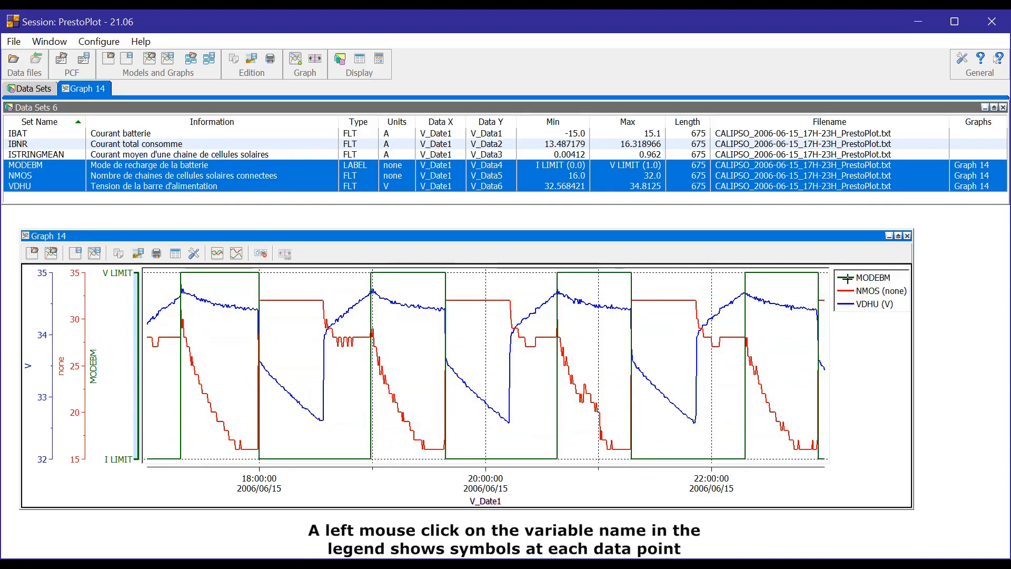
{"action": "left_click", "coordinate": [847, 277]}
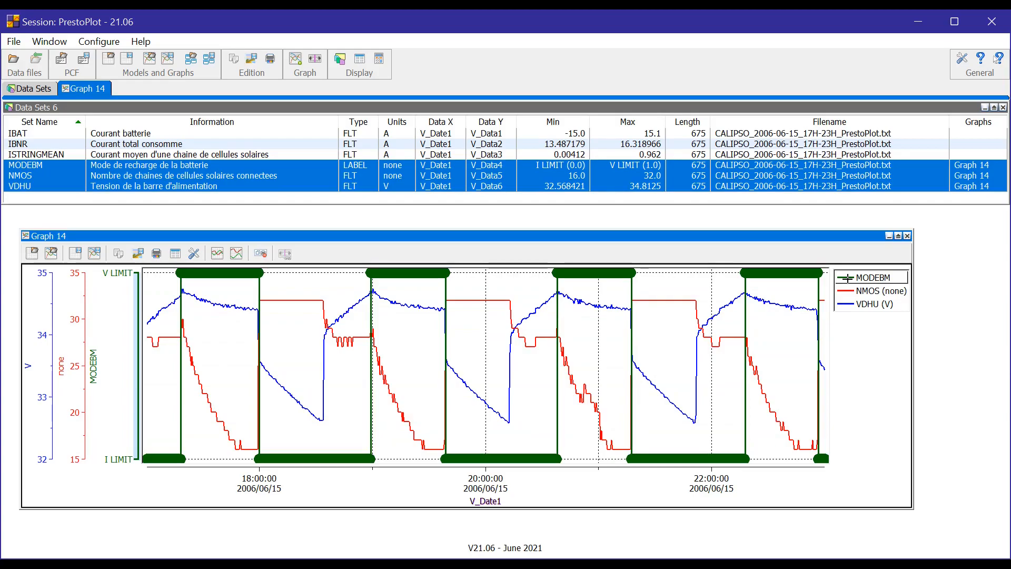
{"action": "left_click", "coordinate": [846, 278]}
Open the data set configuration of VDHU for Graph 14 and move its window over the lower part of the graph.
{"action": "right_click", "coordinate": [847, 278]}
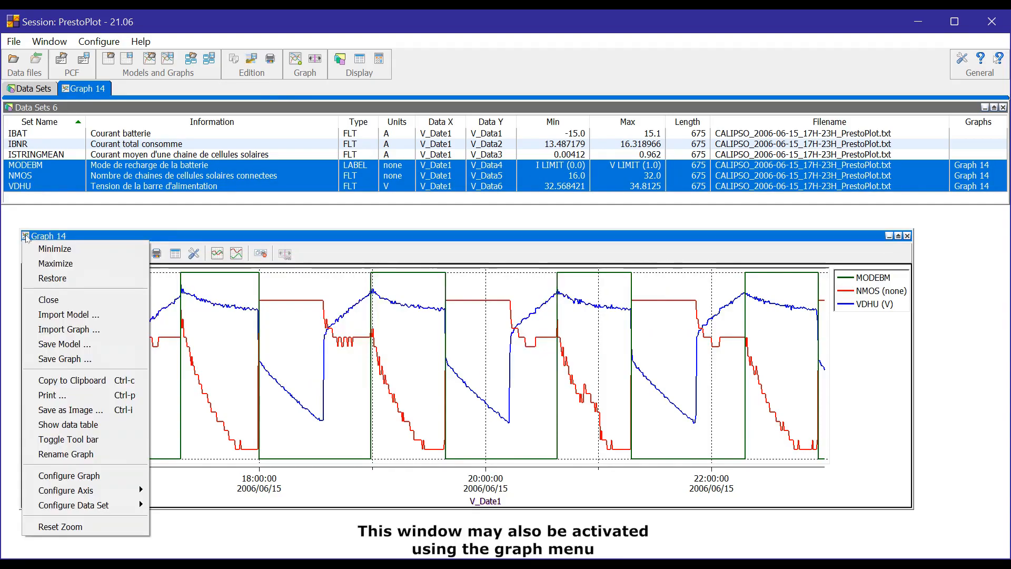
{"action": "mouse_move", "coordinate": [113, 508]}
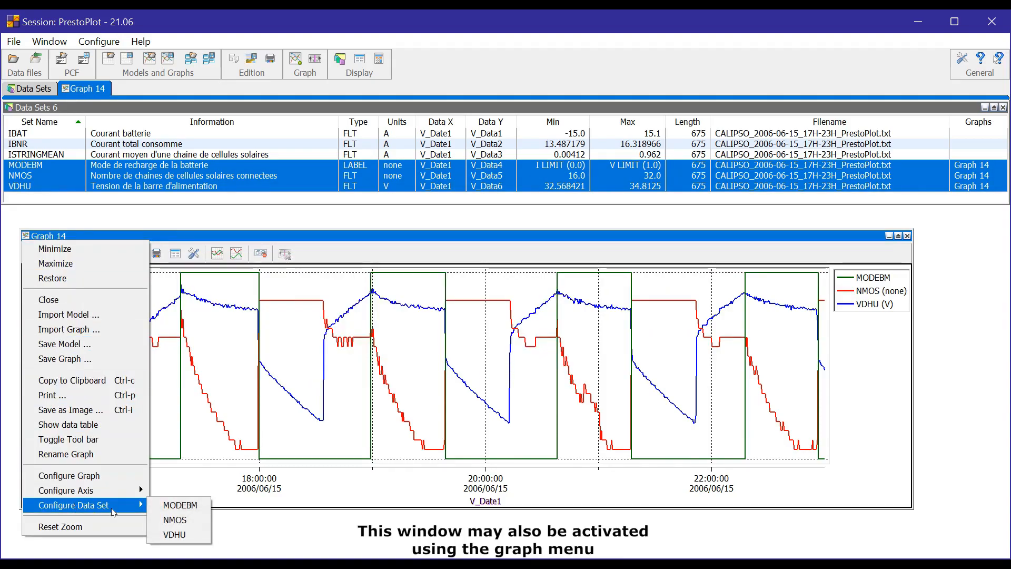
{"action": "left_click", "coordinate": [174, 535]}
{"action": "left_click_drag", "start_coordinate": [309, 352], "coordinate": [132, 386]}
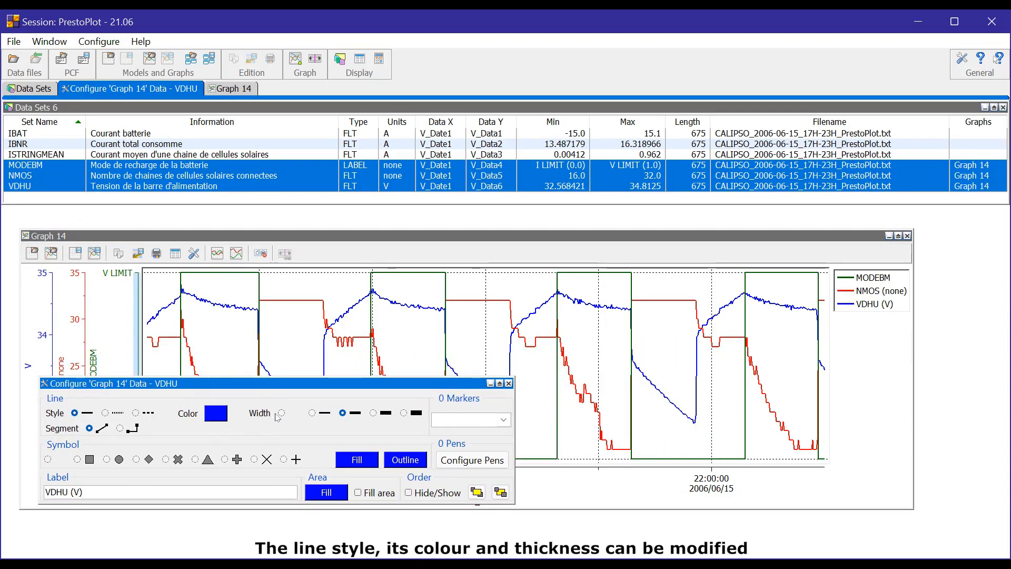
Zoom Graph 14 to about 19:00–19:40 and switch VDHU's line segments to constant values and back to linear interpolation.
{"action": "left_click_drag", "start_coordinate": [371, 283], "coordinate": [449, 322]}
{"action": "left_click_drag", "start_coordinate": [386, 387], "coordinate": [794, 387]}
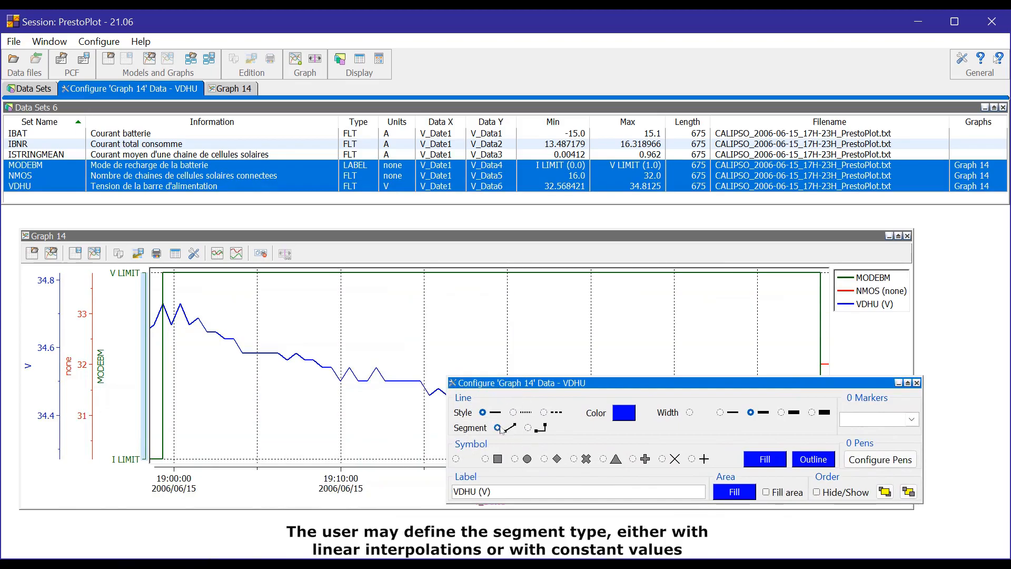
{"action": "left_click", "coordinate": [532, 429]}
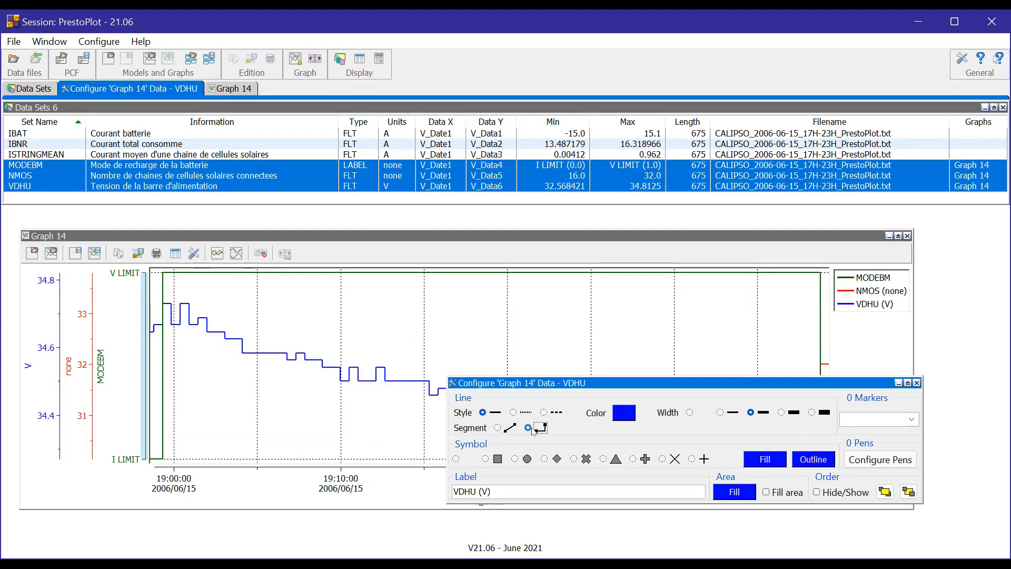
{"action": "left_click", "coordinate": [506, 429]}
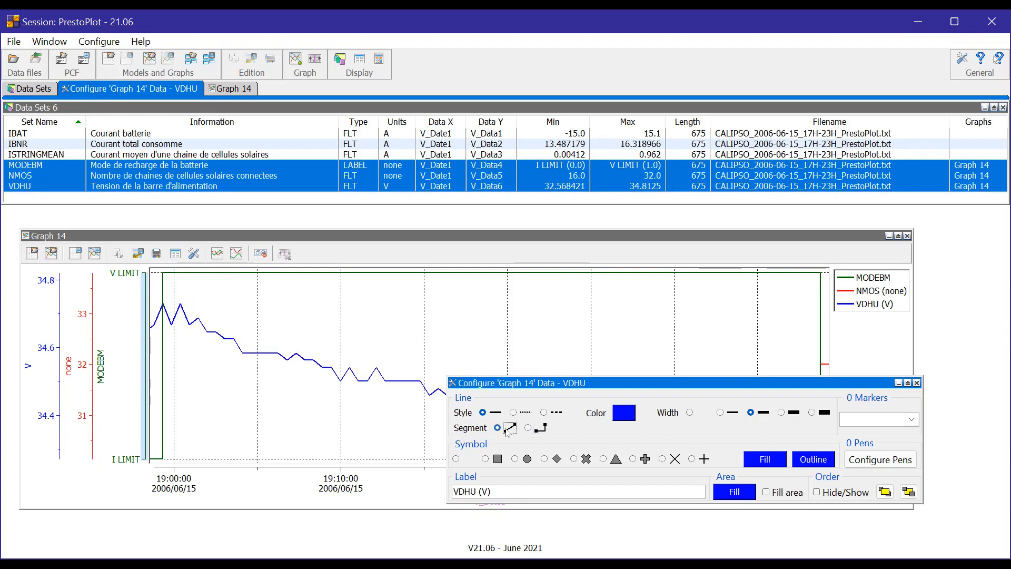
Try the square, circle and diamond symbols on VDHU's data points, settle on the thick X-shaped cross and close the configuration.
{"action": "left_click", "coordinate": [485, 459]}
{"action": "left_click", "coordinate": [528, 463]}
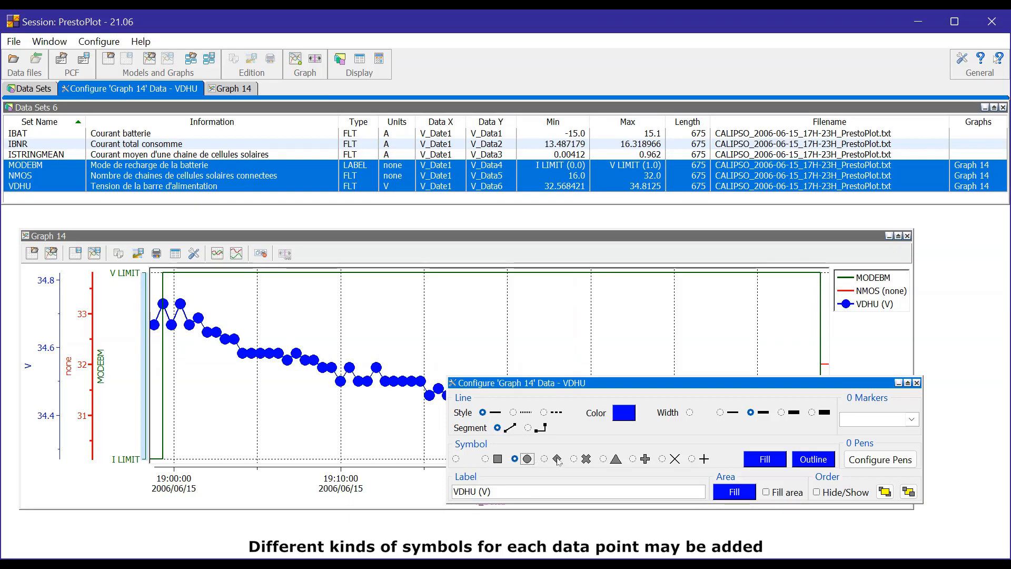
{"action": "left_click", "coordinate": [554, 459]}
{"action": "left_click", "coordinate": [586, 460]}
{"action": "key", "text": "Escape"}
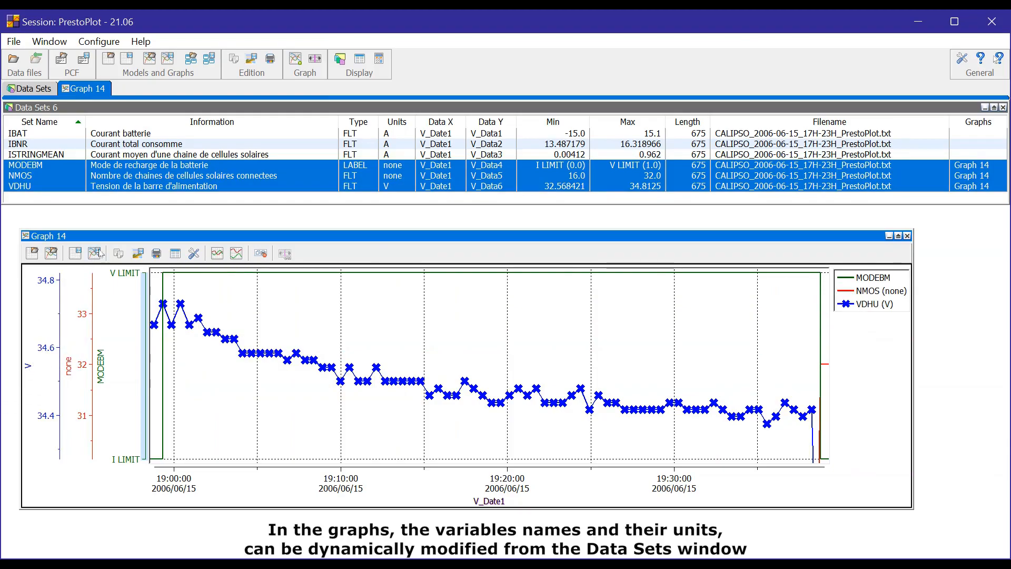
Rename the VDHU data set as VDHU_new and set its units to Volts.
{"action": "left_click", "coordinate": [149, 187]}
{"action": "right_click", "coordinate": [149, 186]}
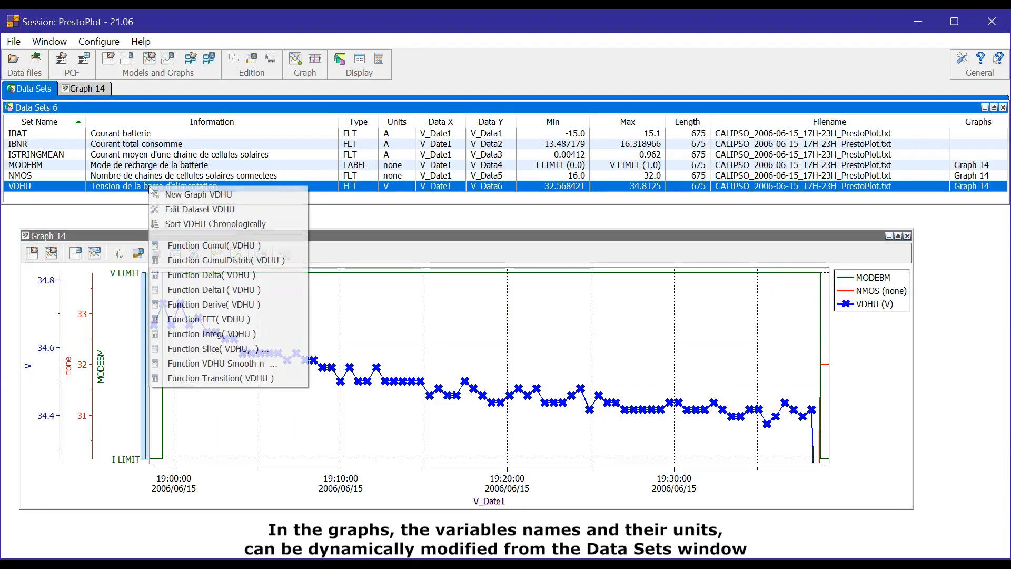
{"action": "left_click", "coordinate": [173, 211]}
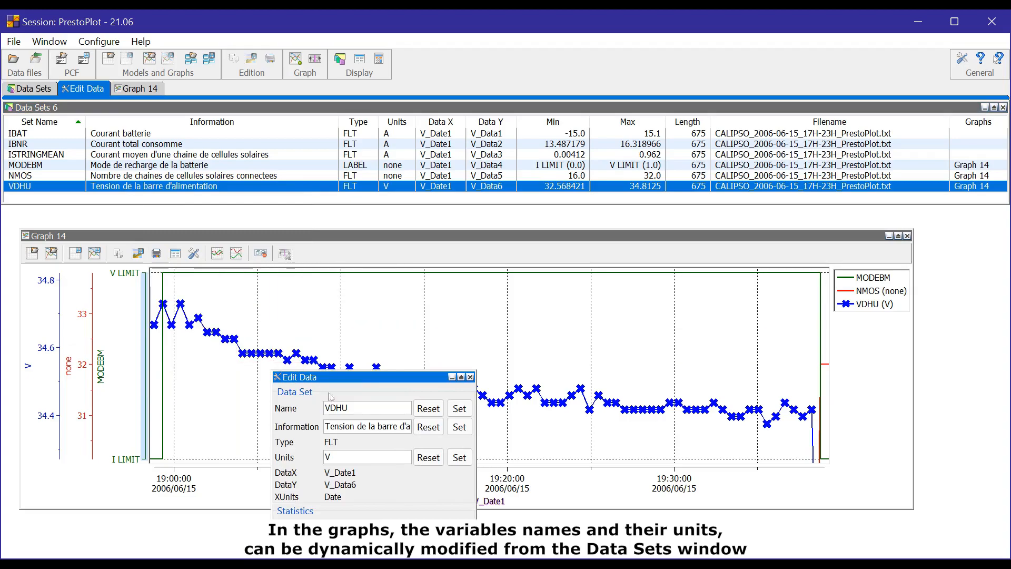
{"action": "type", "text": "_new"}
{"action": "left_click", "coordinate": [355, 462]}
{"action": "type", "text": "olts"}
{"action": "left_click", "coordinate": [452, 458]}
{"action": "left_click", "coordinate": [459, 410]}
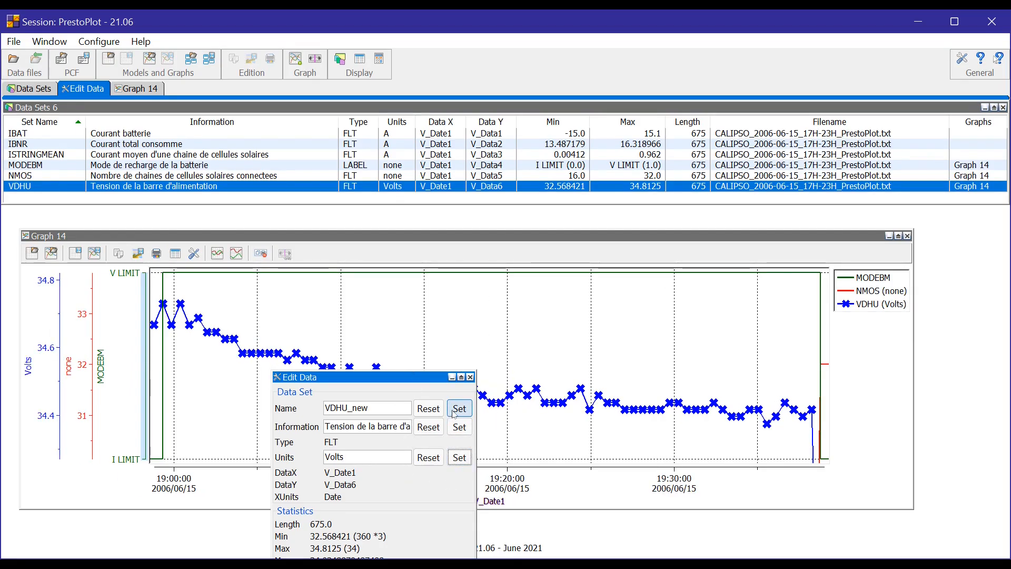
{"action": "left_click", "coordinate": [470, 377]}
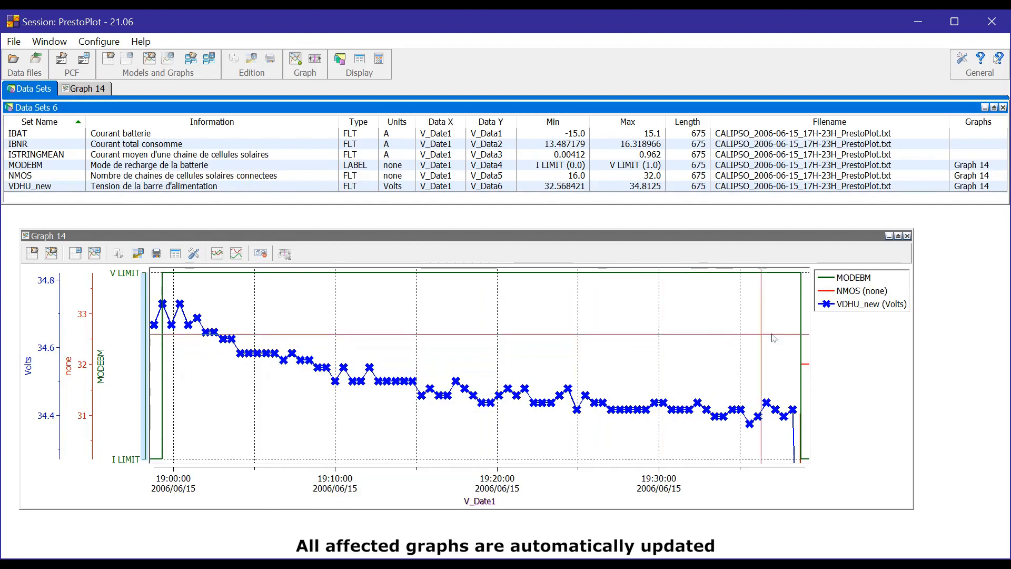
{"action": "left_click", "coordinate": [878, 307]}
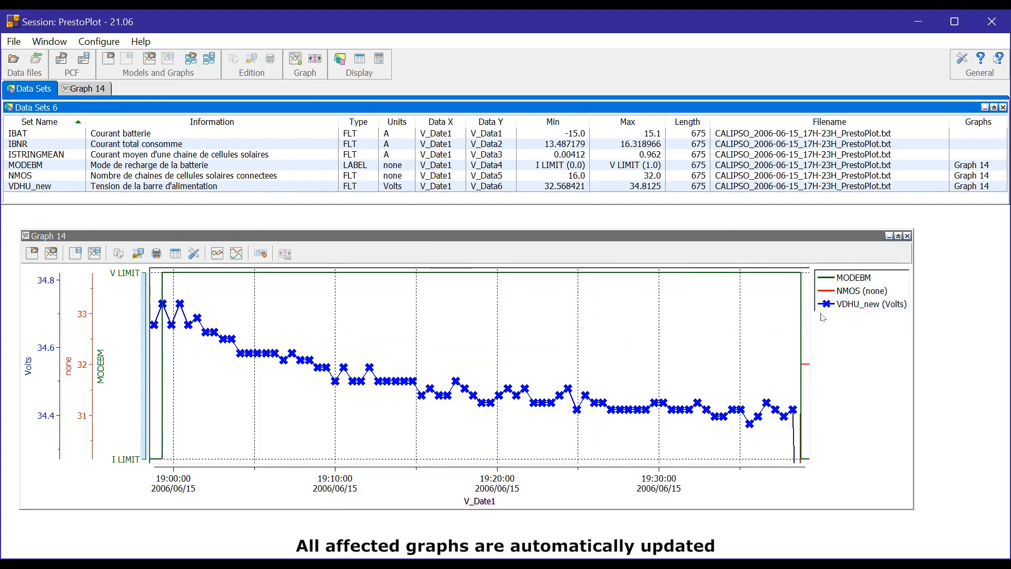
{"action": "left_click", "coordinate": [29, 363]}
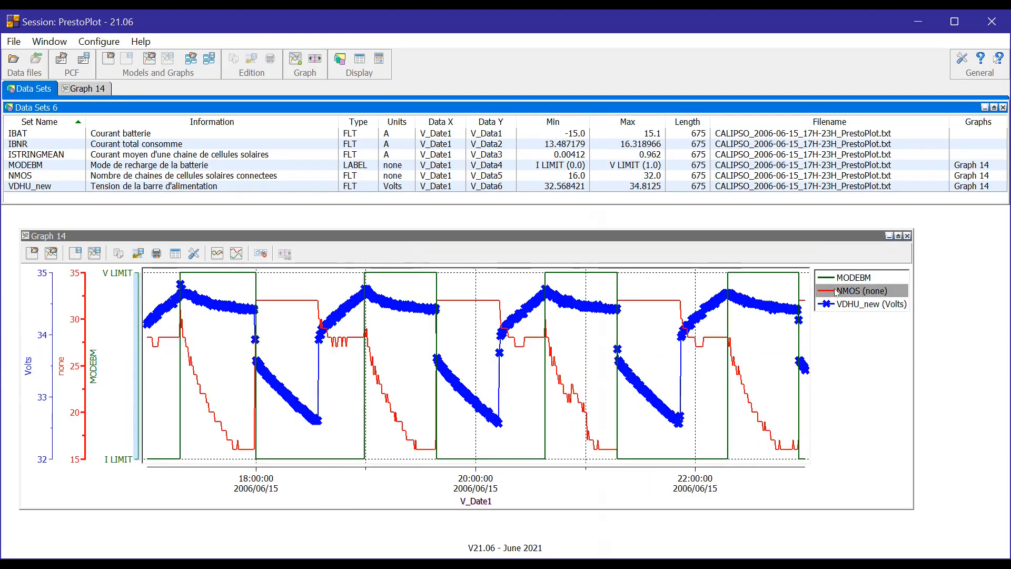
Fill the area under the MODEBM line in Graph 14 with the light green area colour.
{"action": "left_click", "coordinate": [830, 278]}
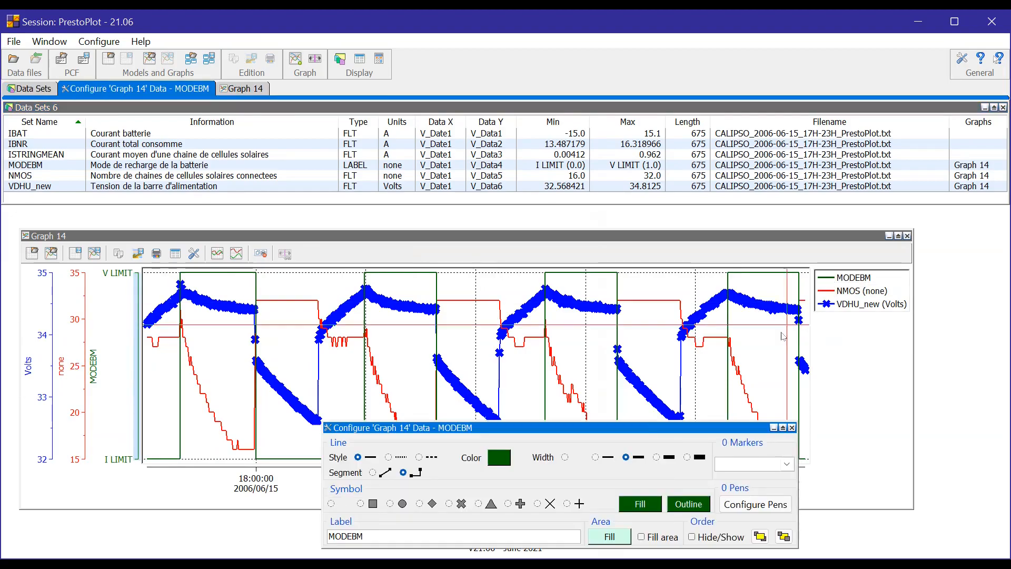
{"action": "left_click", "coordinate": [667, 537]}
{"action": "left_click", "coordinate": [667, 537]}
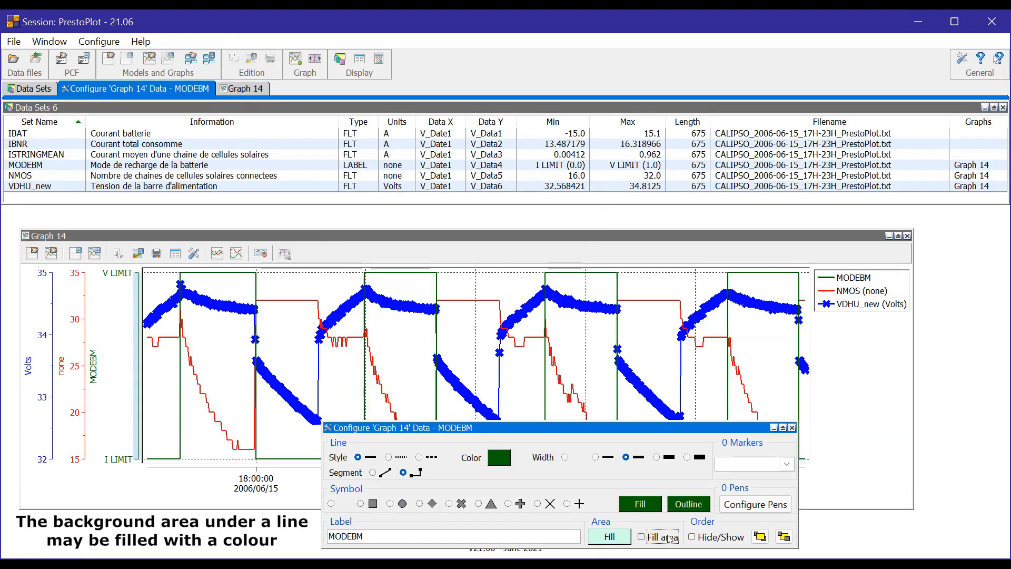
{"action": "left_click", "coordinate": [667, 537]}
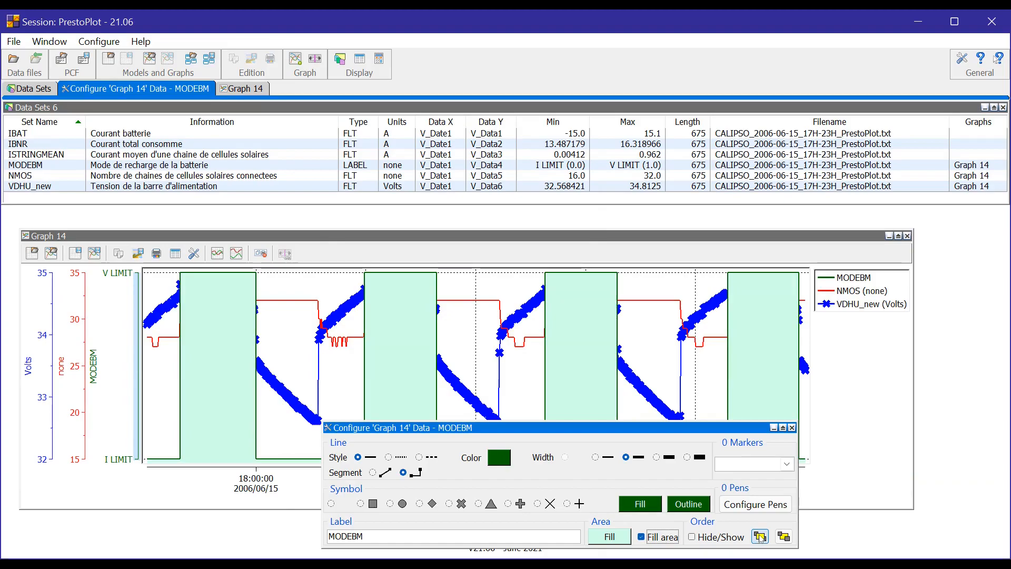
Switch MODEBM's plotting order between back and front, leave it behind the other curves and close its configuration.
{"action": "left_click", "coordinate": [784, 537]}
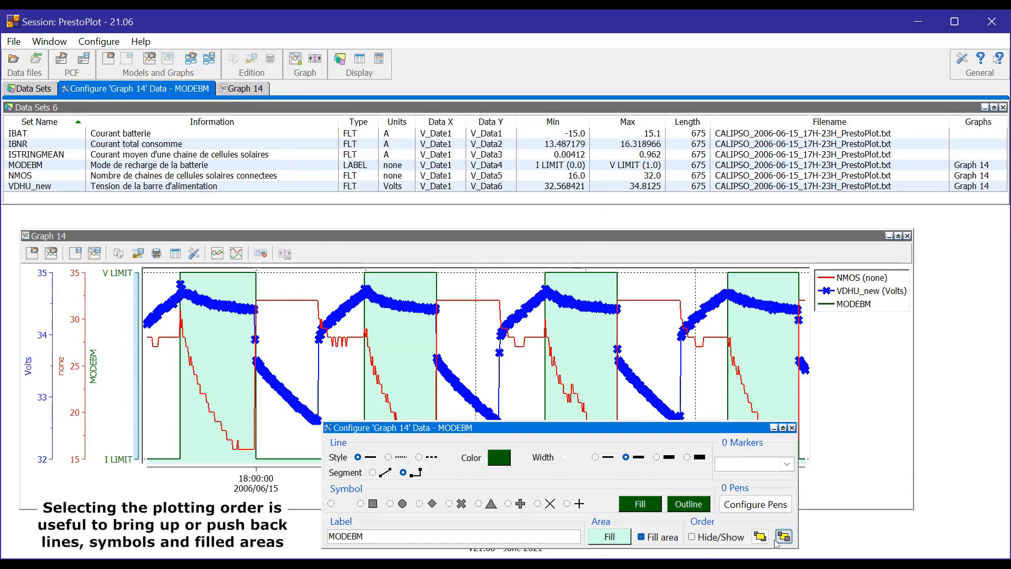
{"action": "left_click", "coordinate": [783, 538]}
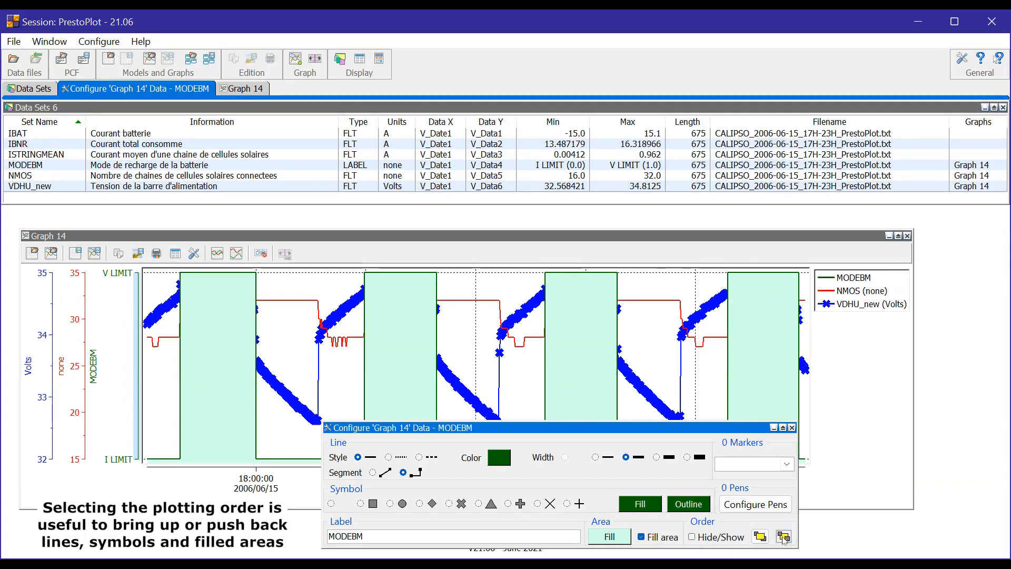
{"action": "left_click", "coordinate": [784, 539]}
{"action": "left_click", "coordinate": [792, 428]}
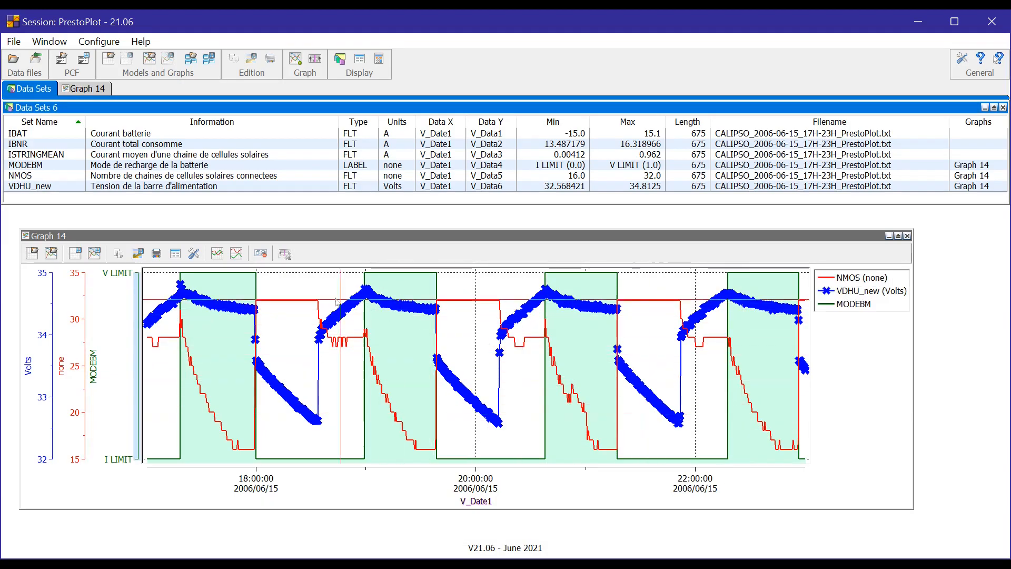
Display the general graph properties of Graph 14 and close them again.
{"action": "left_click", "coordinate": [201, 256]}
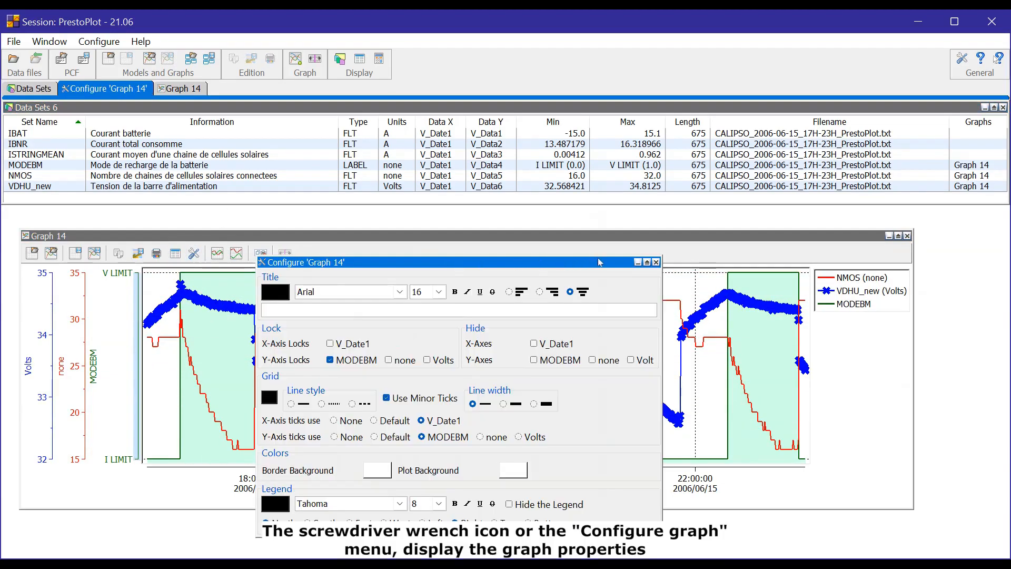
{"action": "left_click", "coordinate": [657, 262]}
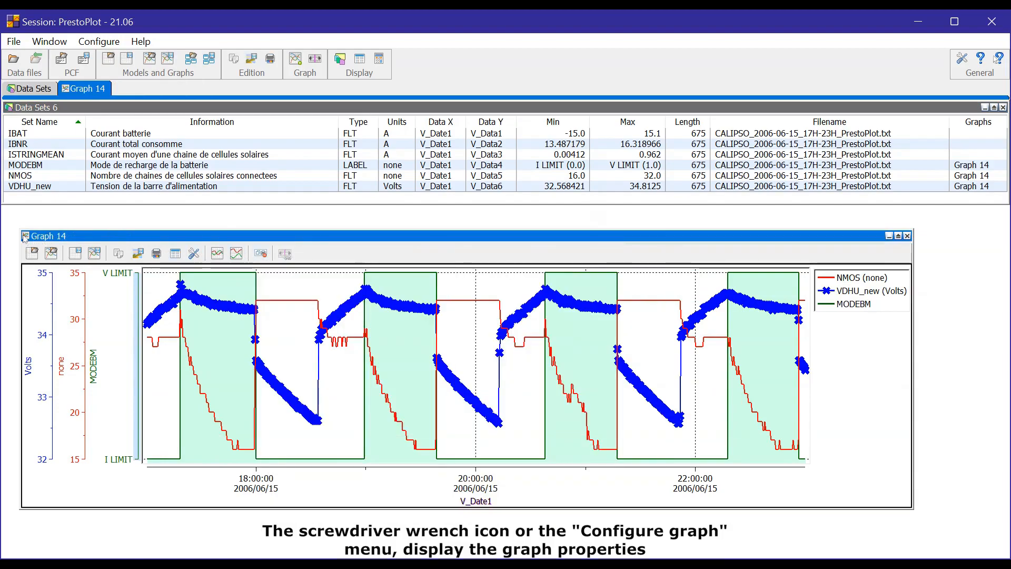
{"action": "right_click", "coordinate": [88, 236]}
{"action": "left_click", "coordinate": [79, 476]}
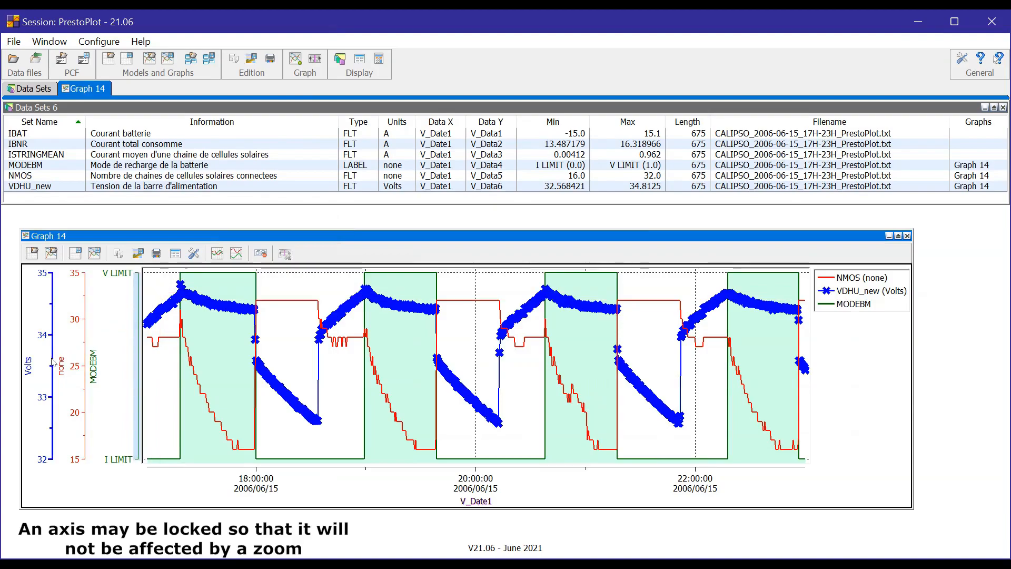
Lock the Volts axis against zooming and test the lock by zooming Graph 14 in and back out.
{"action": "double_click", "coordinate": [51, 363]}
{"action": "left_click_drag", "start_coordinate": [371, 484], "coordinate": [262, 265]}
{"action": "left_click", "coordinate": [314, 363]}
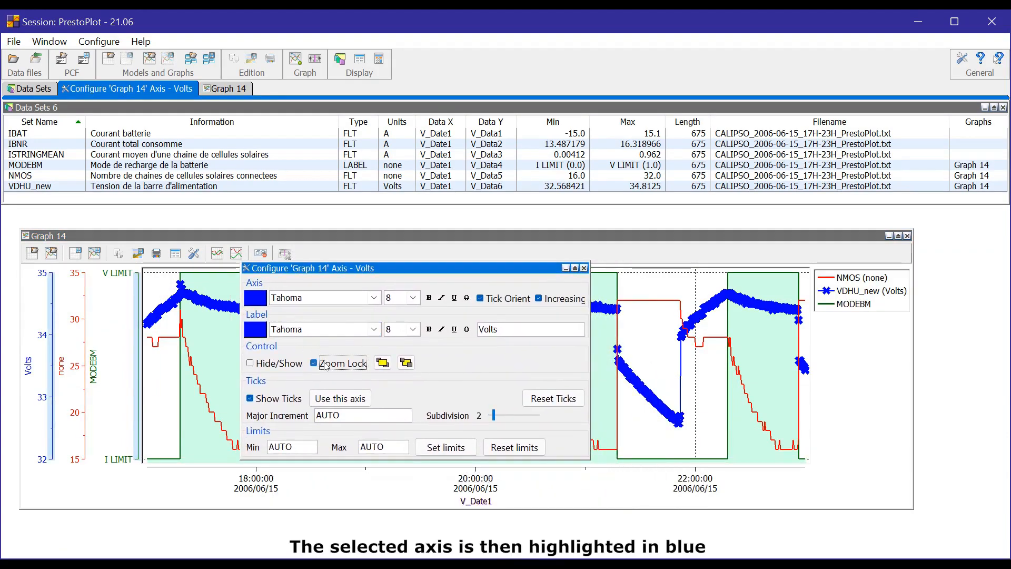
{"action": "left_click", "coordinate": [51, 378]}
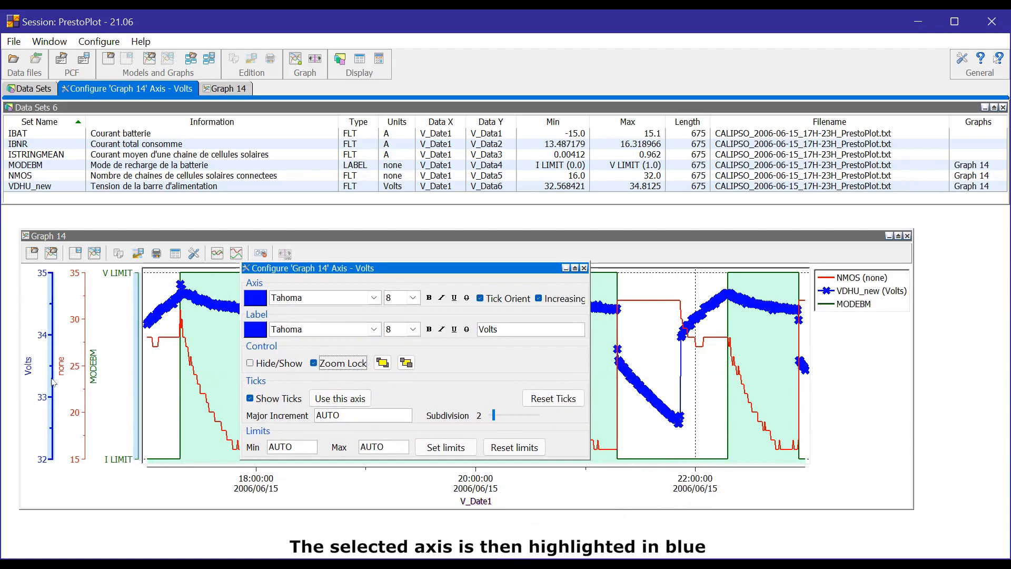
{"action": "left_click", "coordinate": [584, 268]}
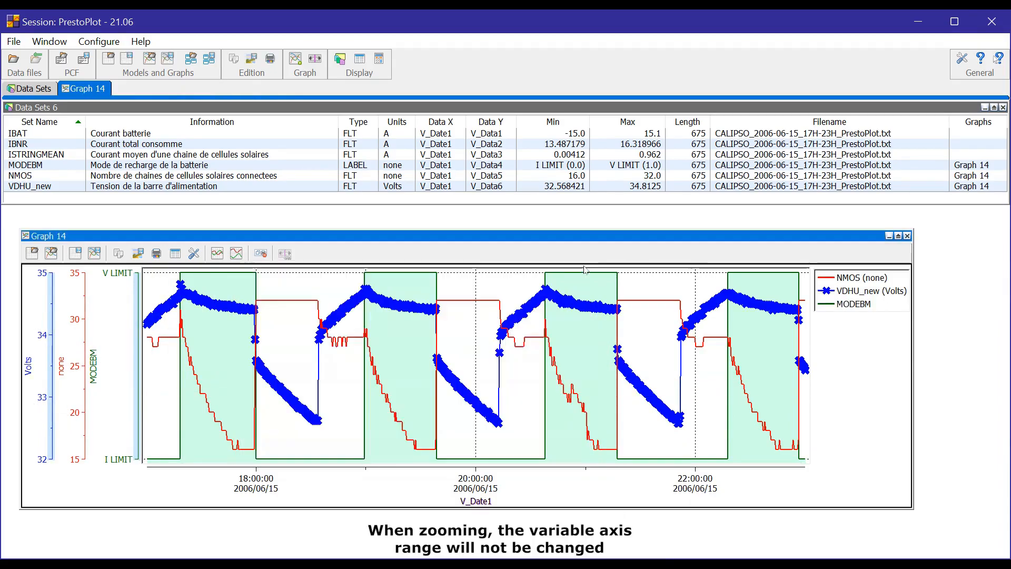
{"action": "scroll", "coordinate": [258, 337], "scroll_direction": "up", "scroll_amount": 2}
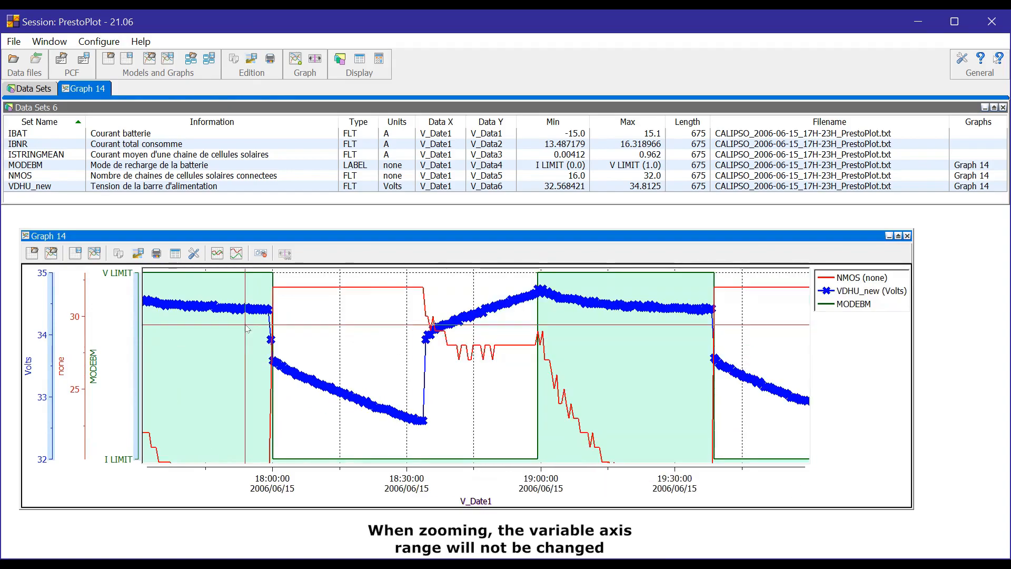
{"action": "scroll", "coordinate": [247, 328], "scroll_direction": "down", "scroll_amount": 4}
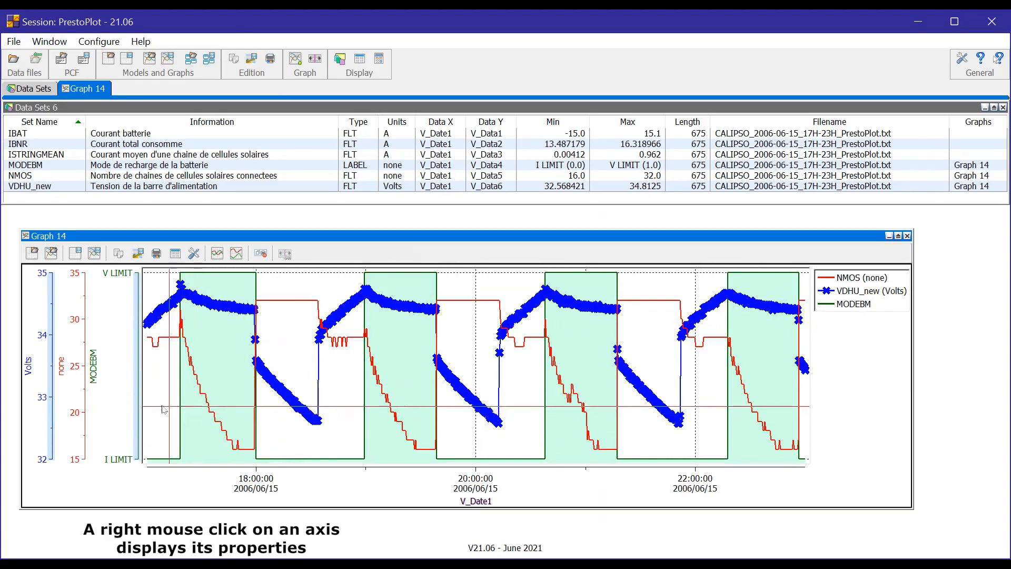
Set the maximum limit of the red axis labelled none to 25 and reset the axis limits.
{"action": "right_click", "coordinate": [83, 382]}
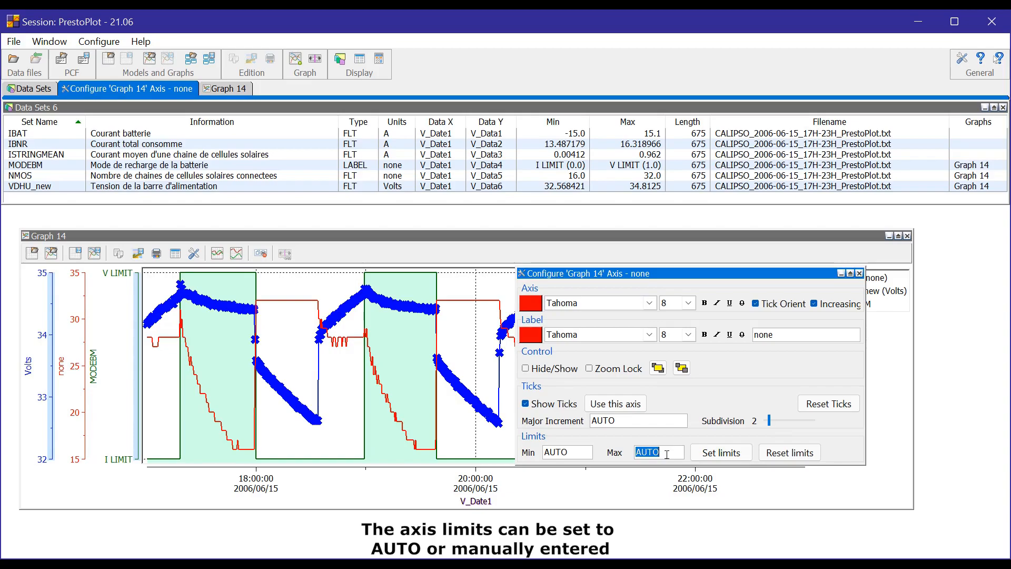
{"action": "left_click", "coordinate": [701, 454]}
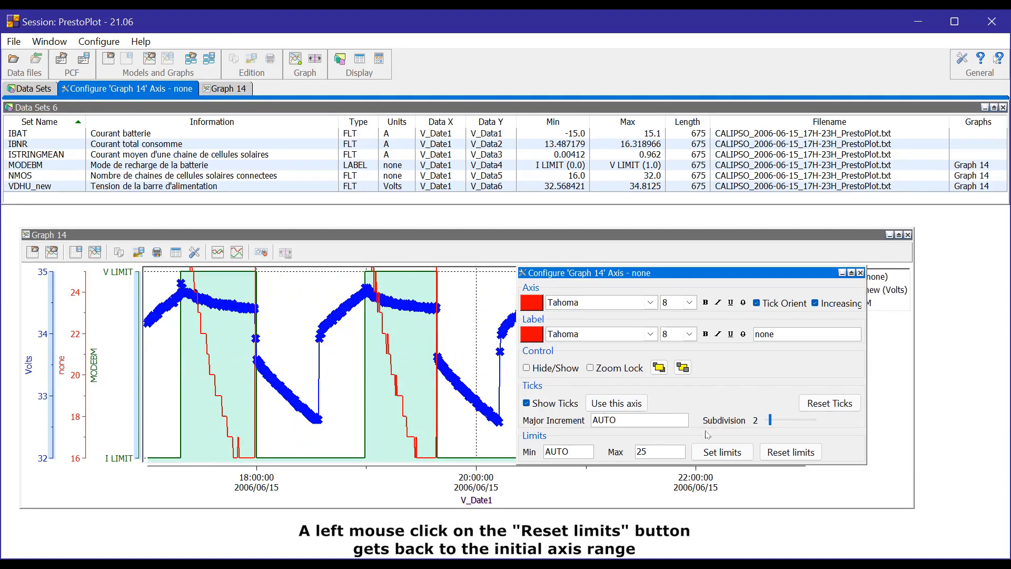
{"action": "left_click", "coordinate": [778, 454]}
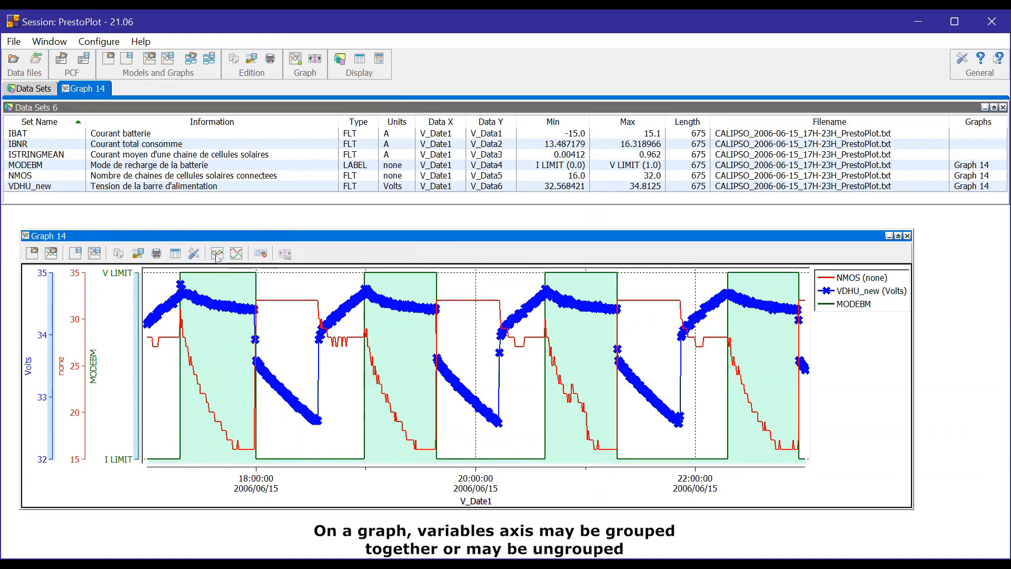
Ungroup the variable axes of Graph 14 so the curves are stacked separately, and group them together again.
{"action": "left_click", "coordinate": [236, 254]}
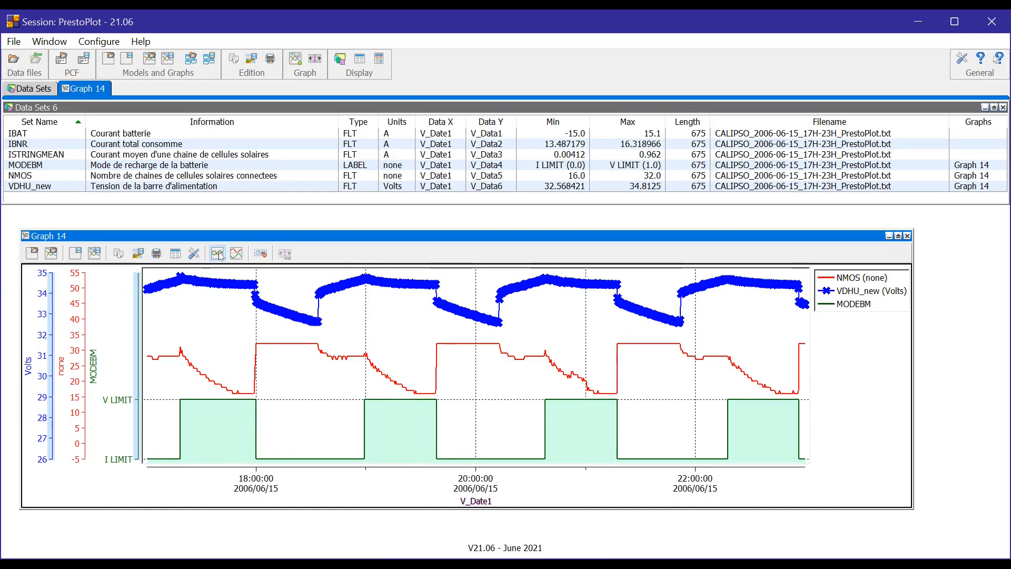
{"action": "left_click", "coordinate": [217, 254]}
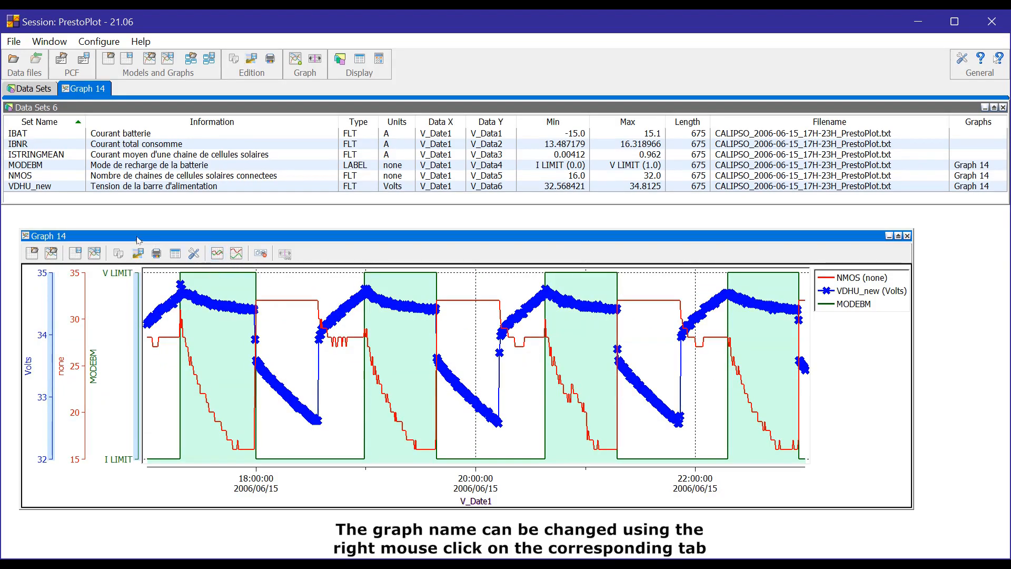
Rename Graph 14 as New graph.
{"action": "right_click", "coordinate": [77, 88]}
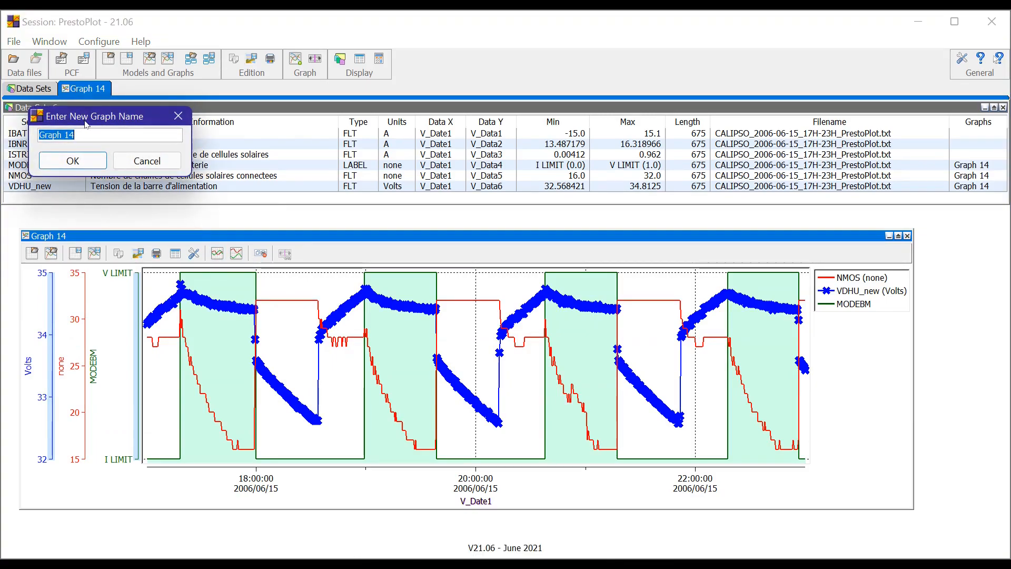
{"action": "type", "text": "New graph"}
{"action": "key", "text": "Return"}
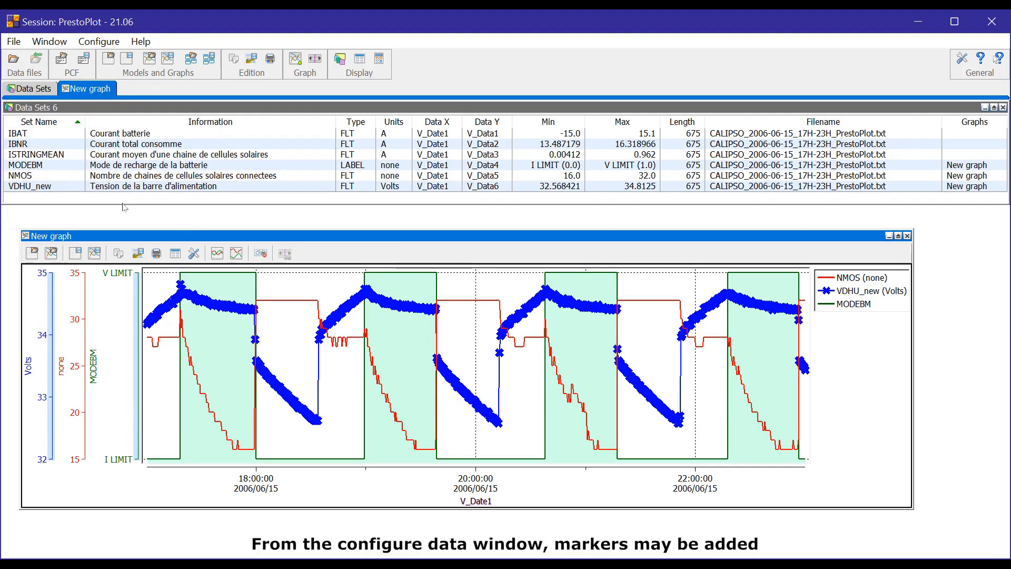
Add a HORIZONTAL marker to NMOS from its data configuration, with that window moved over the upper part of the graph.
{"action": "double_click", "coordinate": [828, 278]}
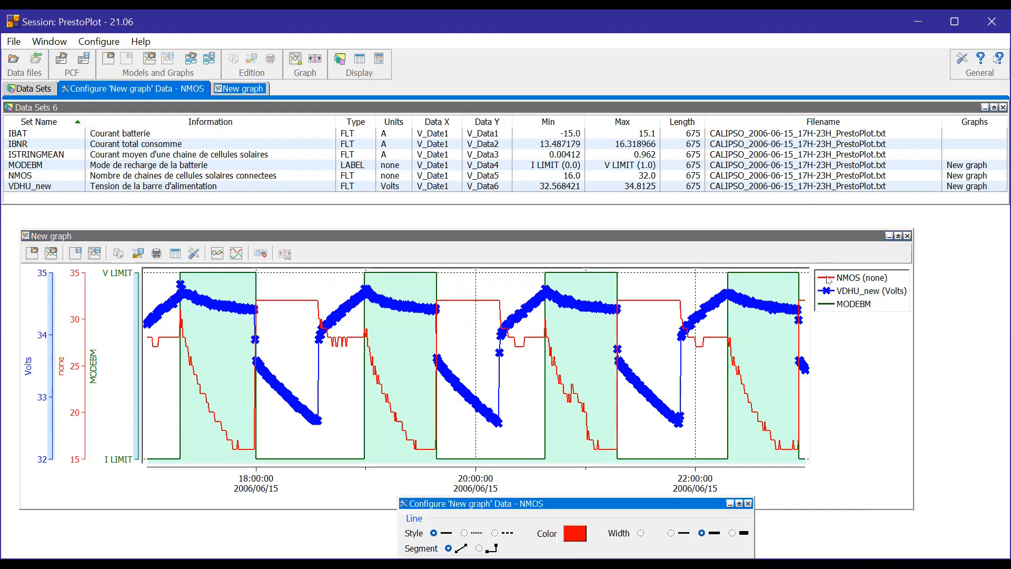
{"action": "left_click_drag", "start_coordinate": [578, 504], "coordinate": [404, 270]}
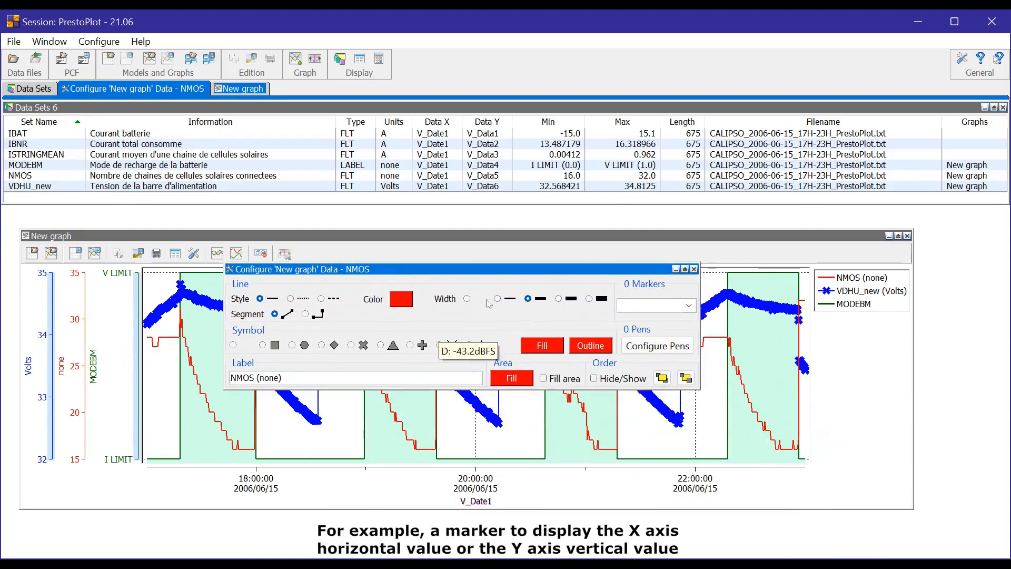
{"action": "left_click", "coordinate": [689, 306]}
{"action": "left_click", "coordinate": [673, 319]}
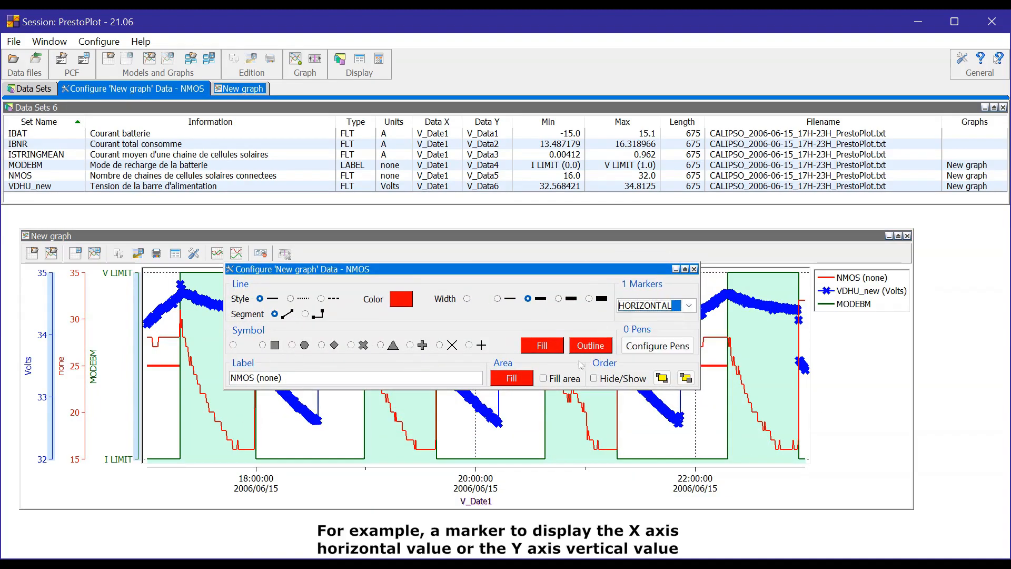
Close the NMOS data configuration, move the horizontal marker down to about 22.46, and lock it to the graph in its marker properties.
{"action": "left_click", "coordinate": [694, 269]}
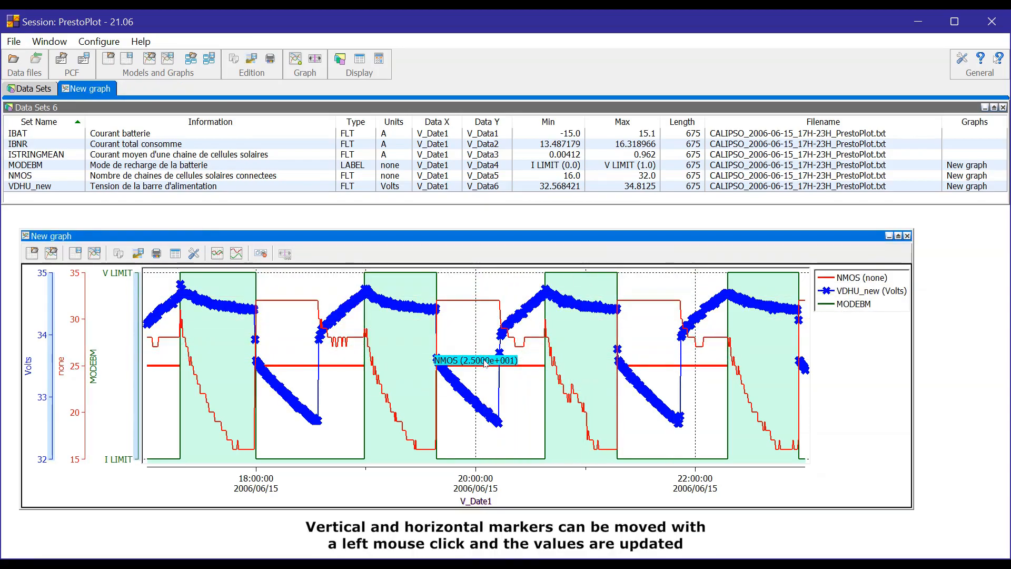
{"action": "mouse_move", "coordinate": [486, 372]}
{"action": "left_mouse_down"}
{"action": "mouse_move", "coordinate": [488, 444]}
{"action": "mouse_move", "coordinate": [479, 289]}
{"action": "mouse_move", "coordinate": [476, 387]}
{"action": "left_mouse_up"}
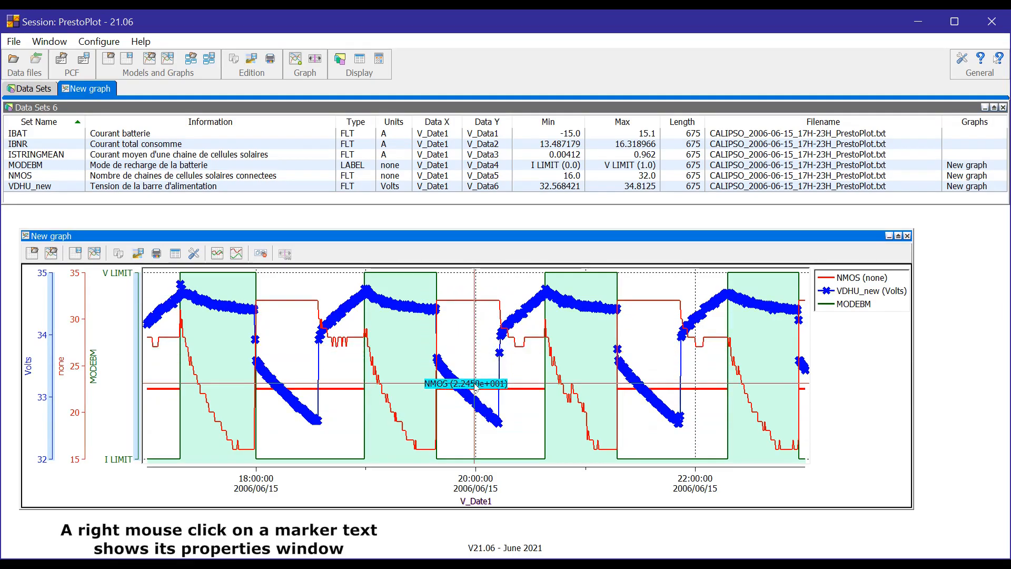
{"action": "right_click", "coordinate": [476, 386]}
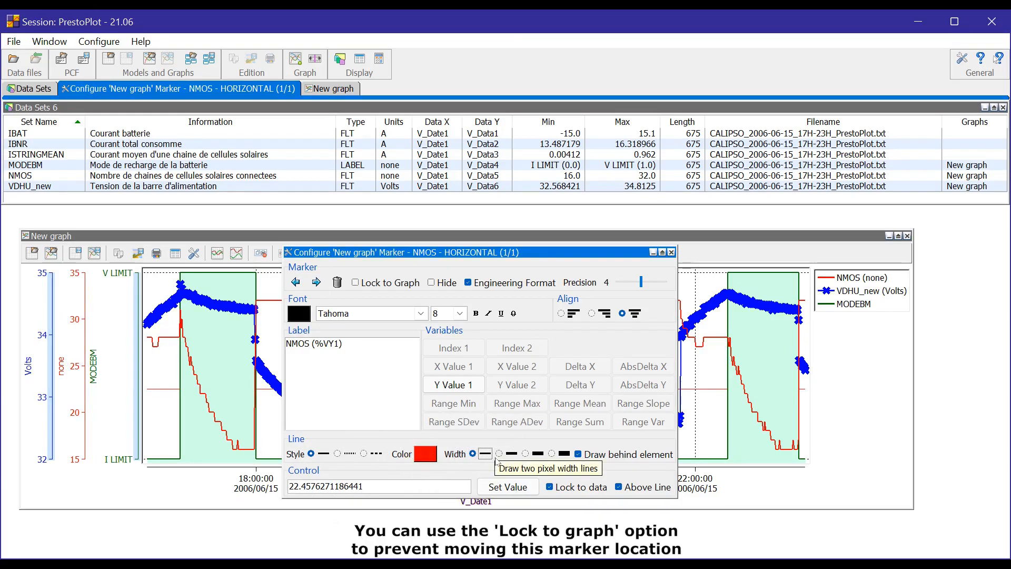
{"action": "left_click", "coordinate": [367, 287]}
Move the marker properties window aside and check the locked horizontal marker while zooming the graph in and back out.
{"action": "mouse_move", "coordinate": [368, 255]}
{"action": "left_mouse_down"}
{"action": "mouse_move", "coordinate": [388, 405]}
{"action": "mouse_move", "coordinate": [382, 469]}
{"action": "left_mouse_up"}
{"action": "left_click", "coordinate": [380, 399]}
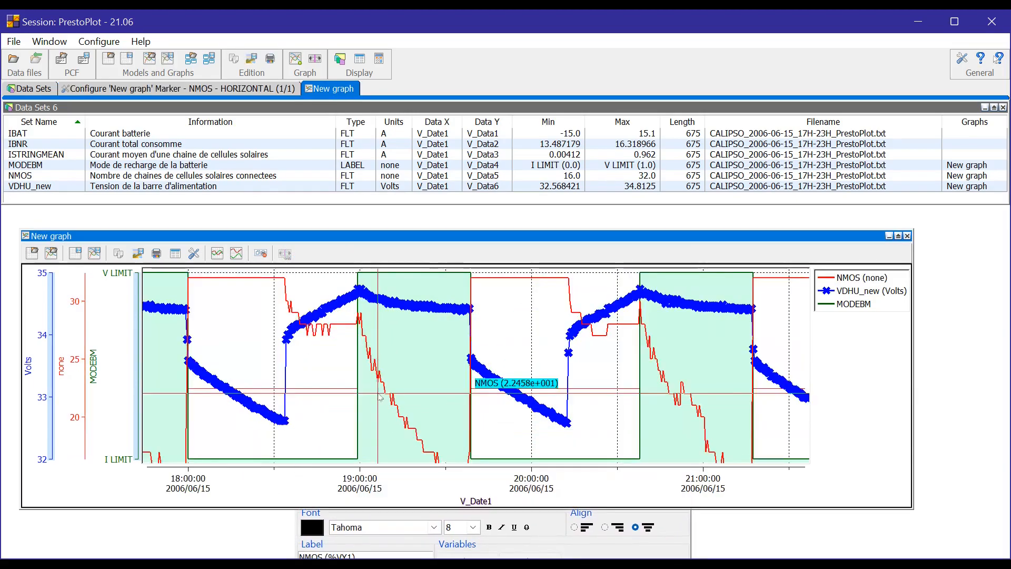
{"action": "scroll", "coordinate": [378, 393], "scroll_direction": "up", "scroll_amount": 4}
{"action": "scroll", "coordinate": [378, 393], "scroll_direction": "down", "scroll_amount": 6}
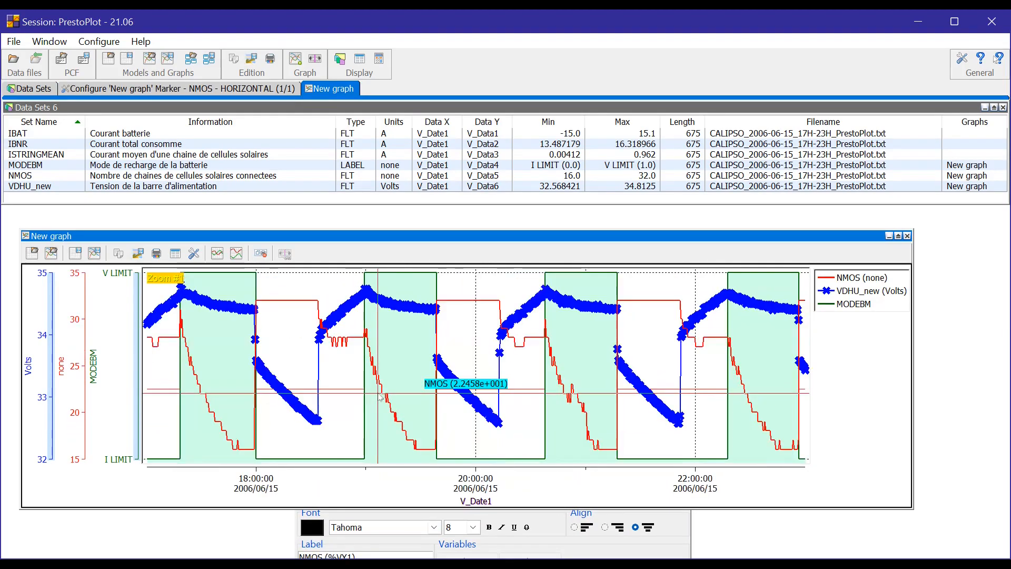
{"action": "left_click", "coordinate": [382, 511]}
{"action": "mouse_move", "coordinate": [392, 468]}
{"action": "left_mouse_down"}
{"action": "mouse_move", "coordinate": [384, 448]}
{"action": "mouse_move", "coordinate": [633, 303]}
{"action": "mouse_move", "coordinate": [653, 267]}
{"action": "left_mouse_up"}
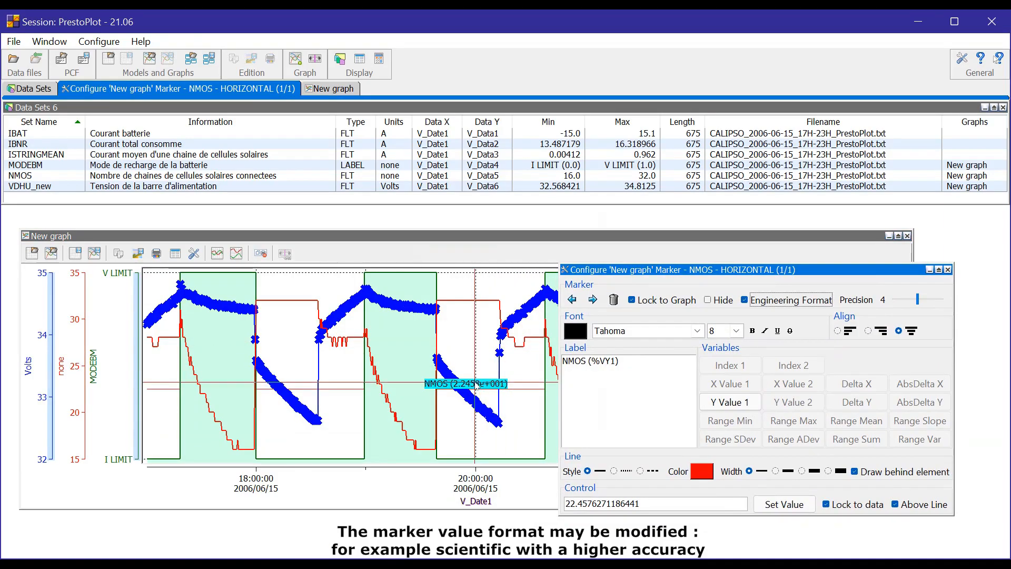
Switch Engineering Format off and back on for the horizontal marker, and set its precision to 7.
{"action": "left_click", "coordinate": [789, 301]}
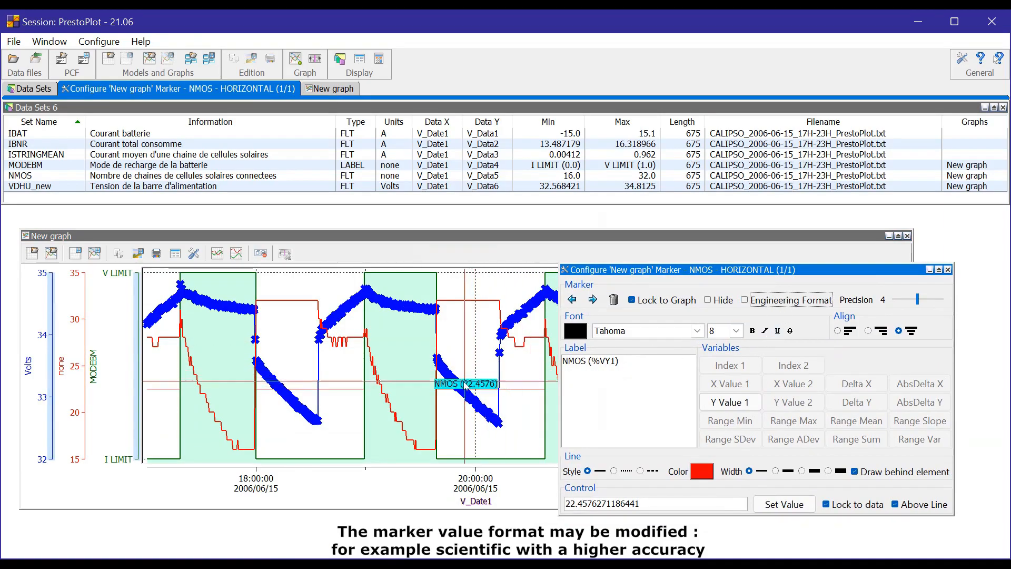
{"action": "left_click", "coordinate": [764, 302]}
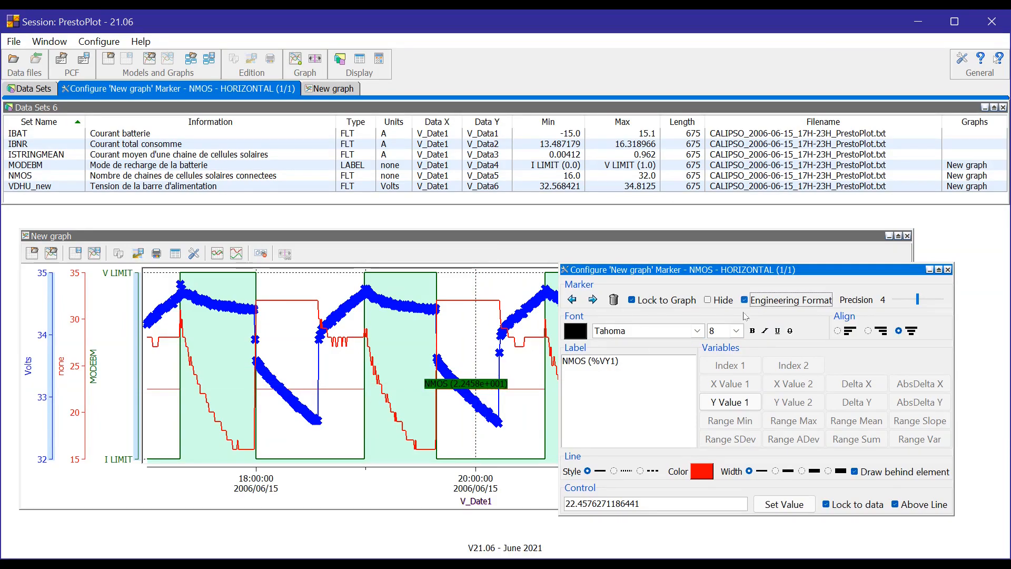
{"action": "left_click_drag", "start_coordinate": [917, 299], "coordinate": [936, 299]}
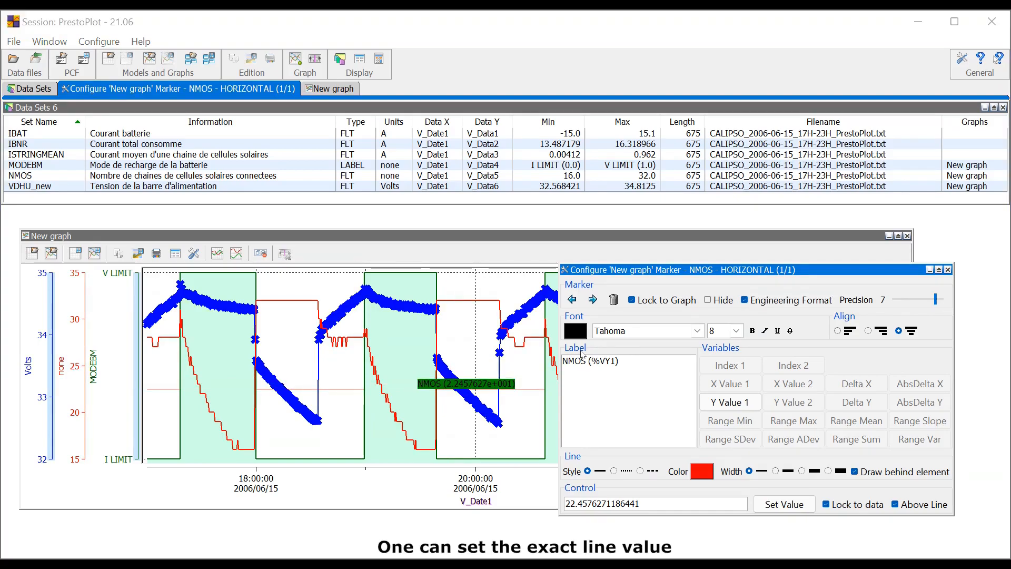
Set the control value of the NMOS horizontal marker to 20 and apply it.
{"action": "double_click", "coordinate": [579, 500]}
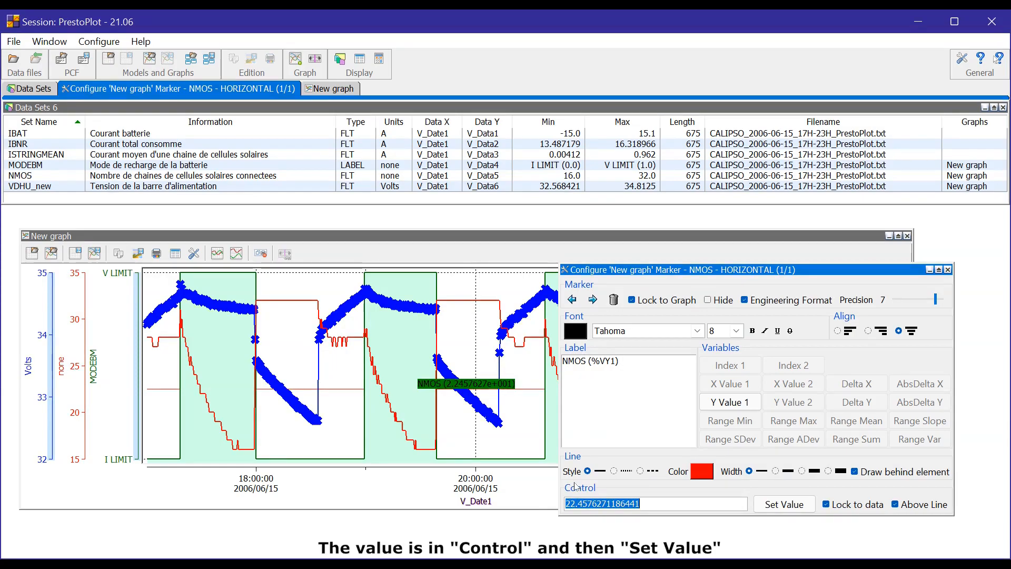
{"action": "type", "text": "20"}
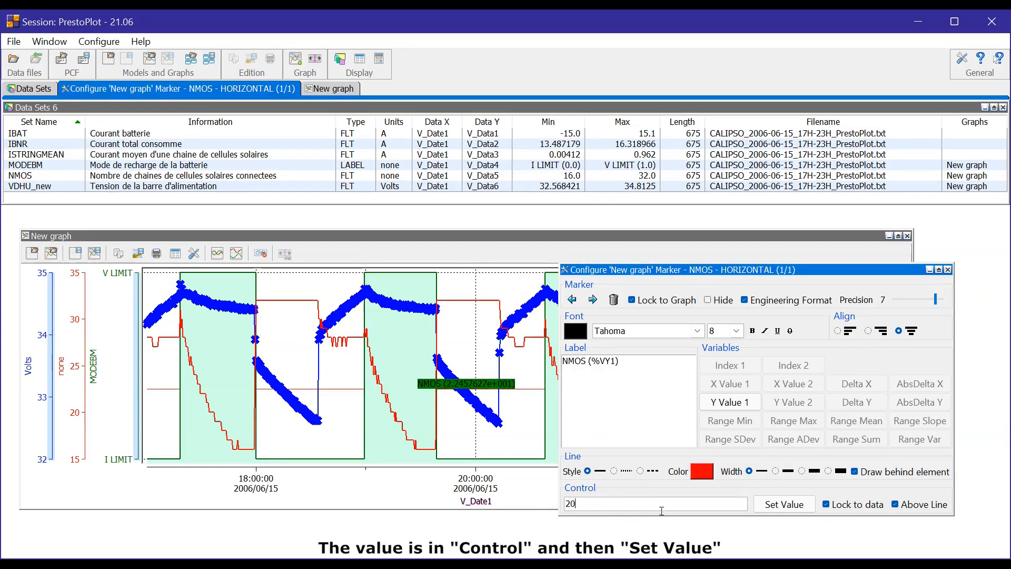
{"action": "left_click", "coordinate": [777, 504]}
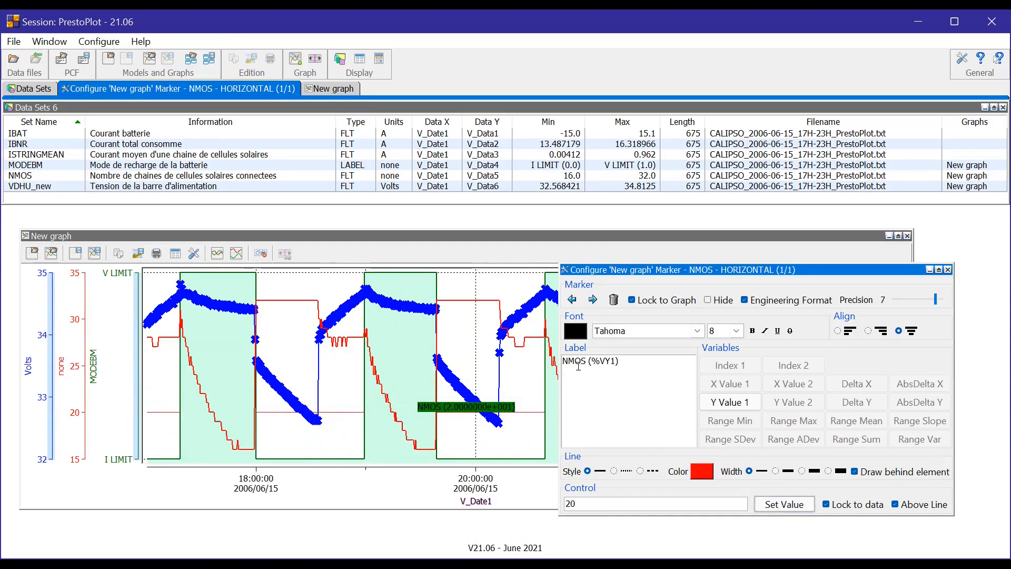
Change the horizontal marker's label to "value=" followed by %VY1 without parentheses on a second line.
{"action": "type", "text": "value="}
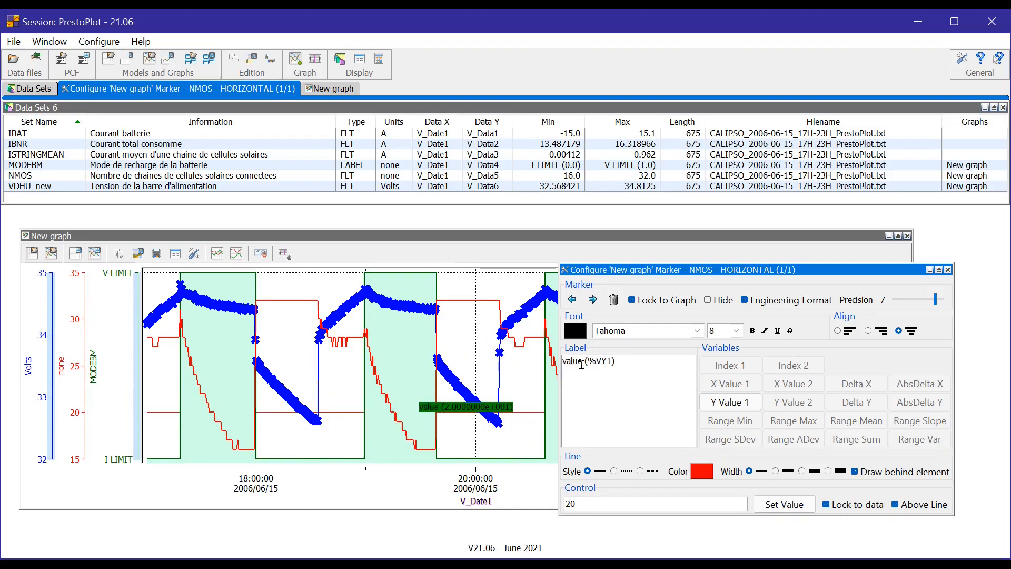
{"action": "key", "text": "Return"}
{"action": "key", "text": "Delete"}
{"action": "key", "text": "Delete"}
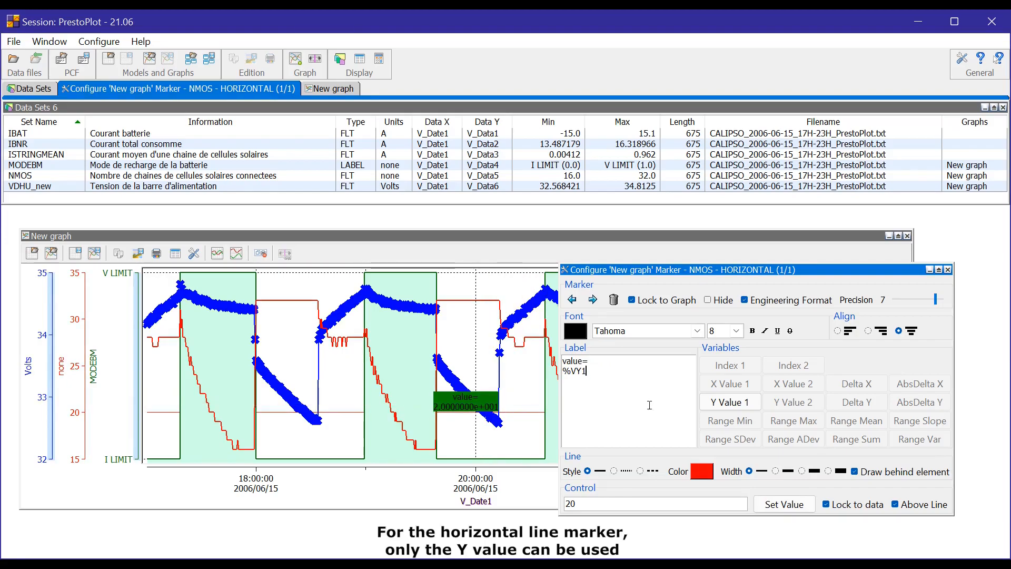
Insert the Y Value 1 variable twice more into the horizontal marker's label and delete the extra %VY1 entries.
{"action": "key", "text": "ctrl"}
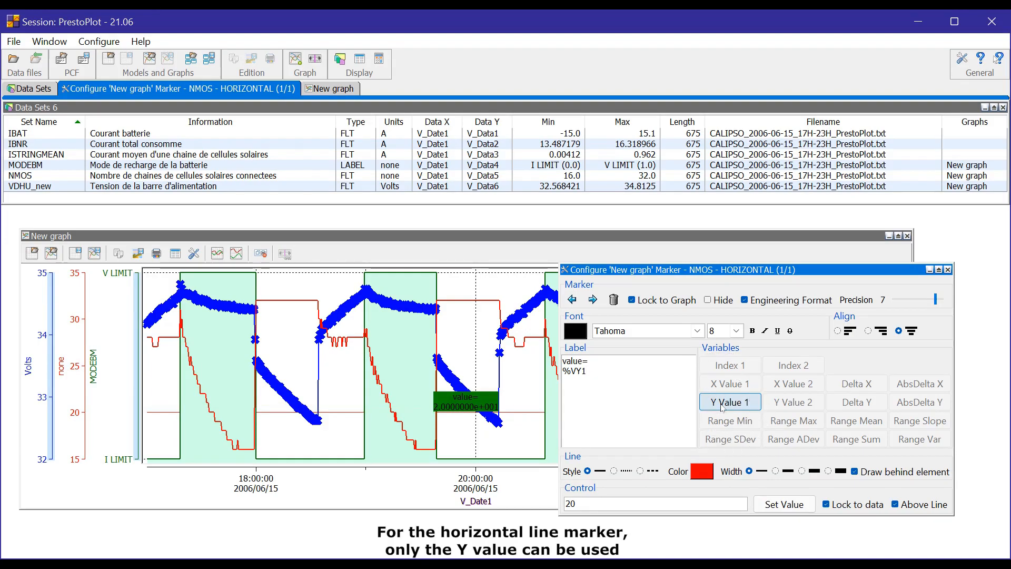
{"action": "left_click", "coordinate": [723, 407]}
{"action": "left_click", "coordinate": [723, 407]}
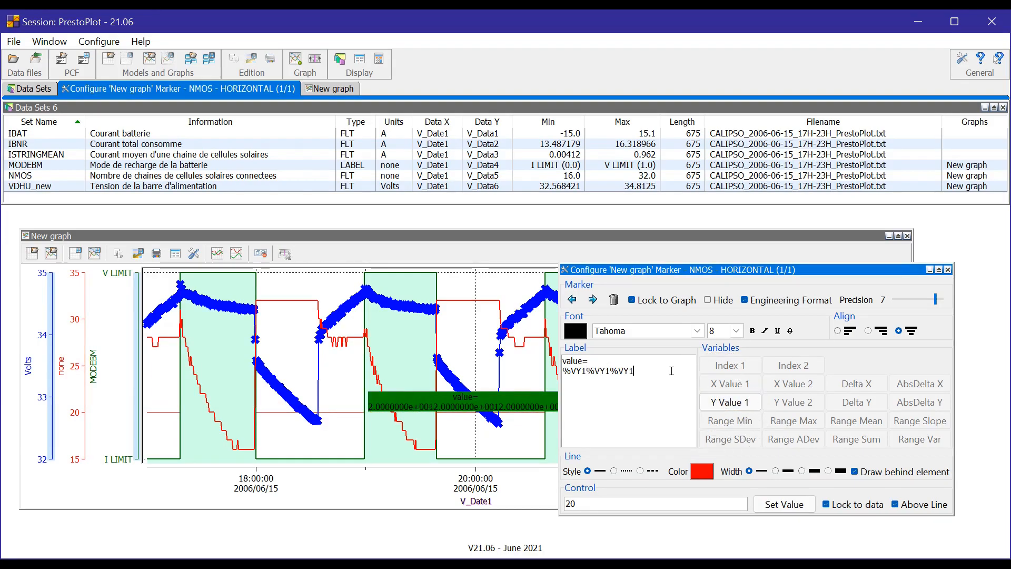
{"action": "key", "text": "BackSpace"}
{"action": "key", "text": "BackSpace"}
{"action": "key", "text": "BackSpace"}
{"action": "key", "text": "BackSpace"}
{"action": "key", "text": "BackSpace"}
{"action": "key", "text": "BackSpace"}
{"action": "key", "text": "BackSpace"}
{"action": "key", "text": "BackSpace"}
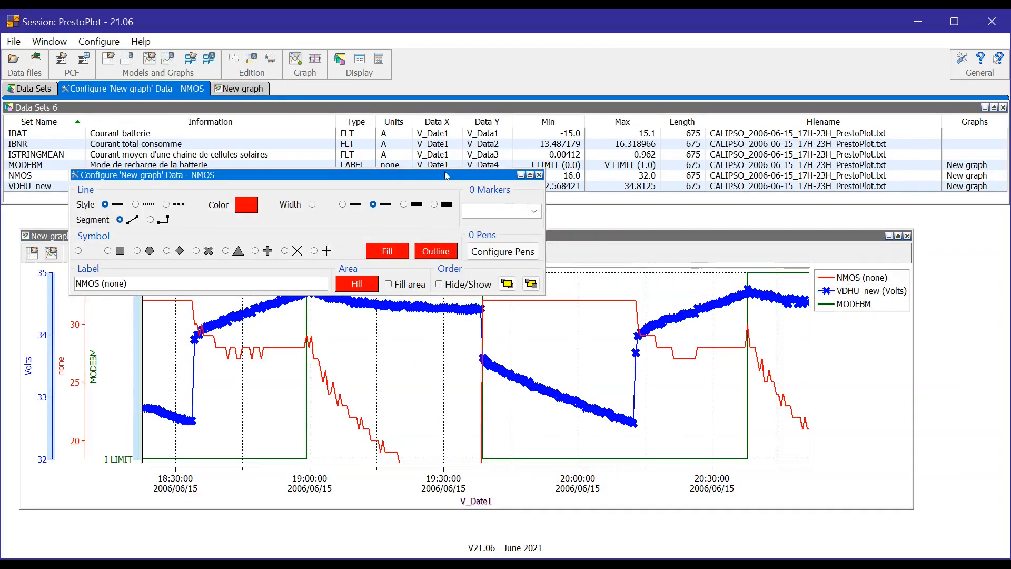
Add a POINT marker to NMOS from its data configuration and move the marker line to the descending-curve data point at about 19:11:34.
{"action": "left_click_drag", "start_coordinate": [446, 175], "coordinate": [872, 294]}
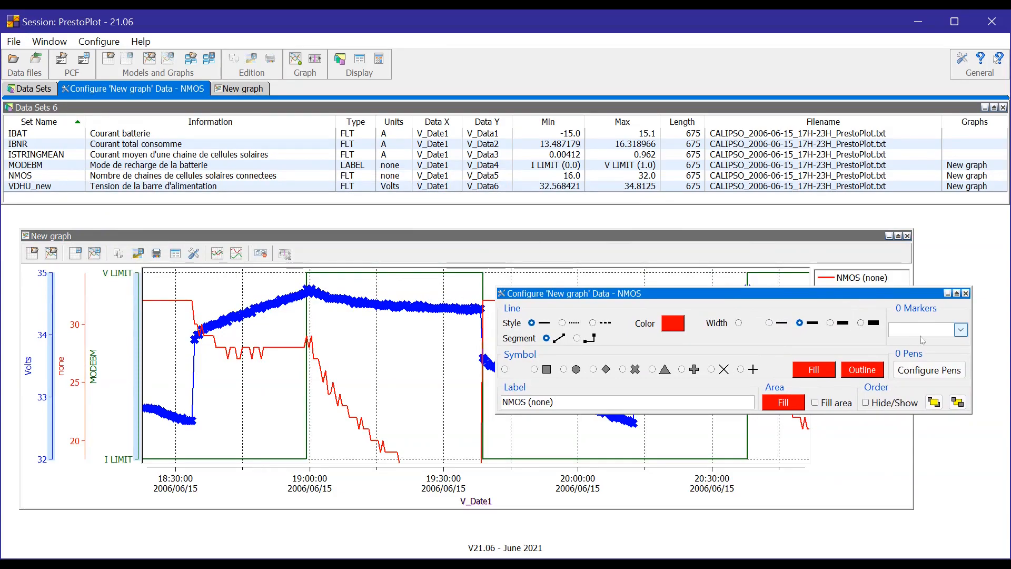
{"action": "left_click", "coordinate": [961, 330]}
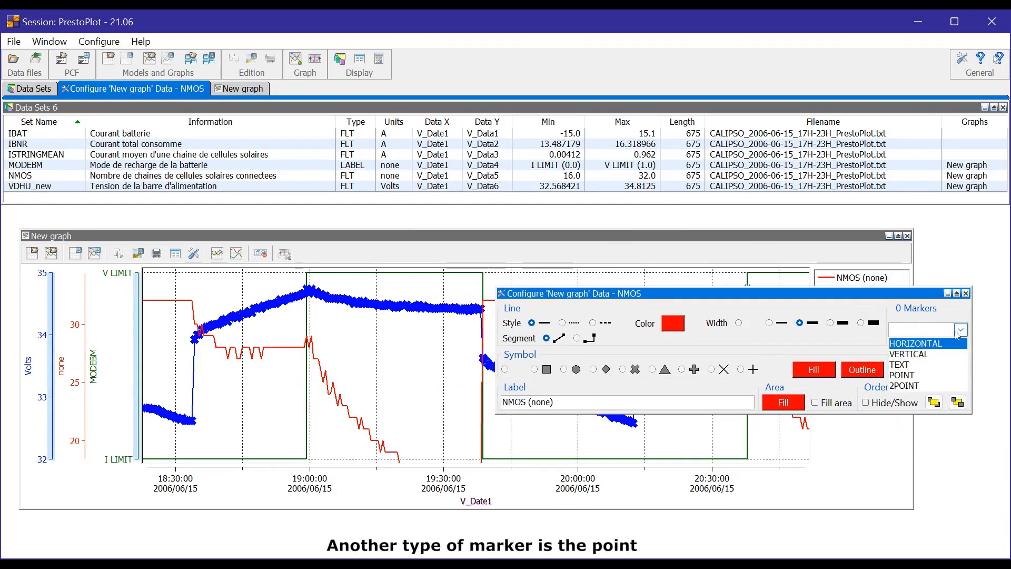
{"action": "left_click", "coordinate": [915, 375]}
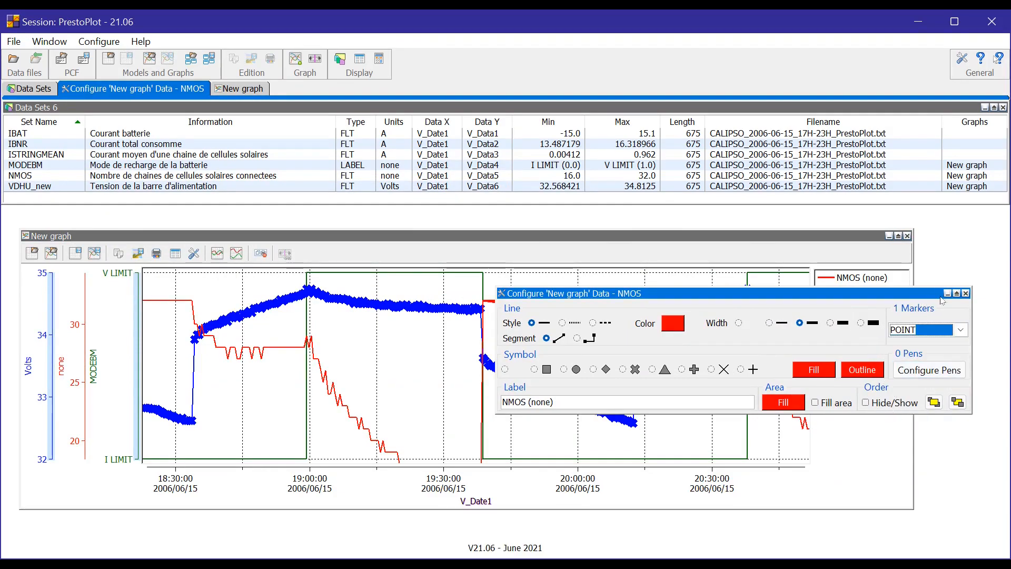
{"action": "left_click", "coordinate": [966, 293]}
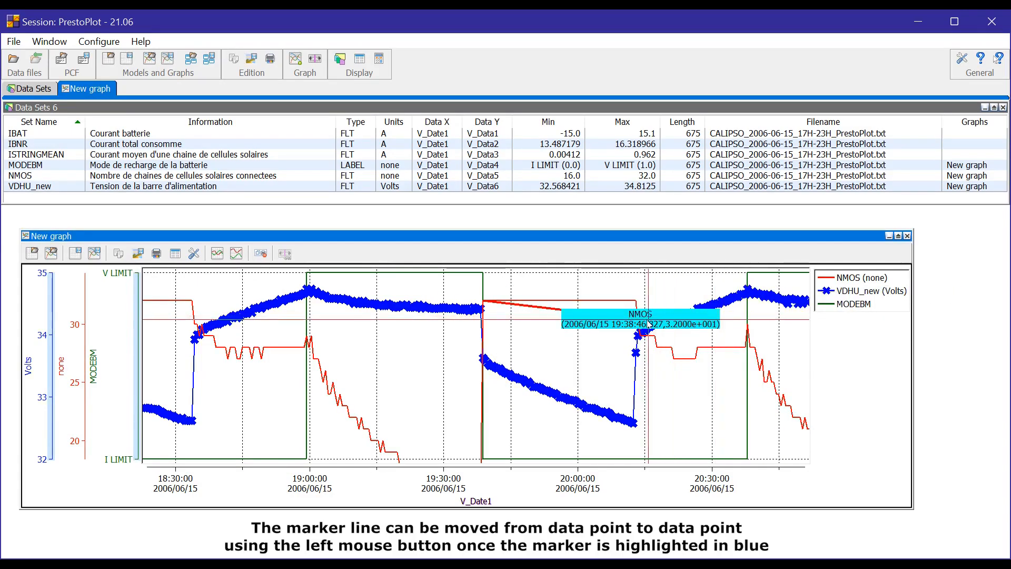
{"action": "mouse_move", "coordinate": [542, 312]}
{"action": "left_mouse_down"}
{"action": "mouse_move", "coordinate": [394, 407]}
{"action": "mouse_move", "coordinate": [355, 371]}
{"action": "mouse_move", "coordinate": [409, 408]}
{"action": "left_mouse_up"}
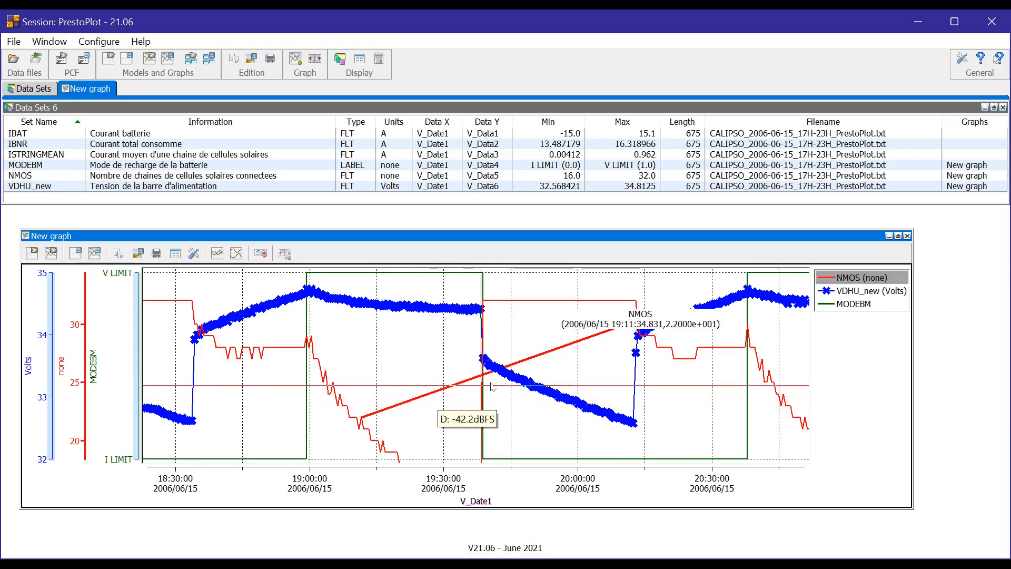
Examine the label and available variables in the POINT marker's properties window, and close it.
{"action": "right_click", "coordinate": [637, 321]}
{"action": "left_click_drag", "start_coordinate": [267, 188], "coordinate": [349, 235]}
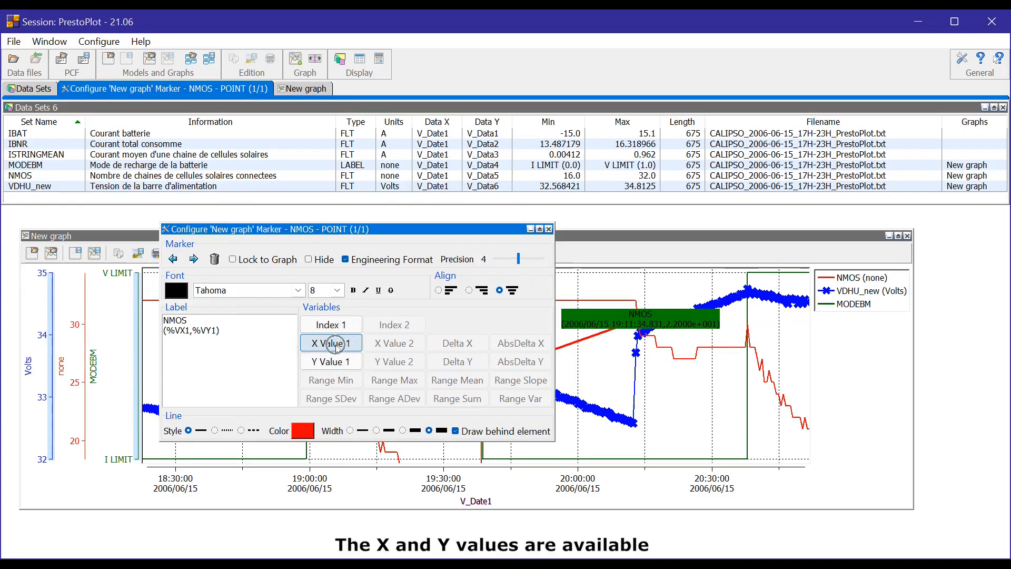
{"action": "left_click", "coordinate": [252, 334]}
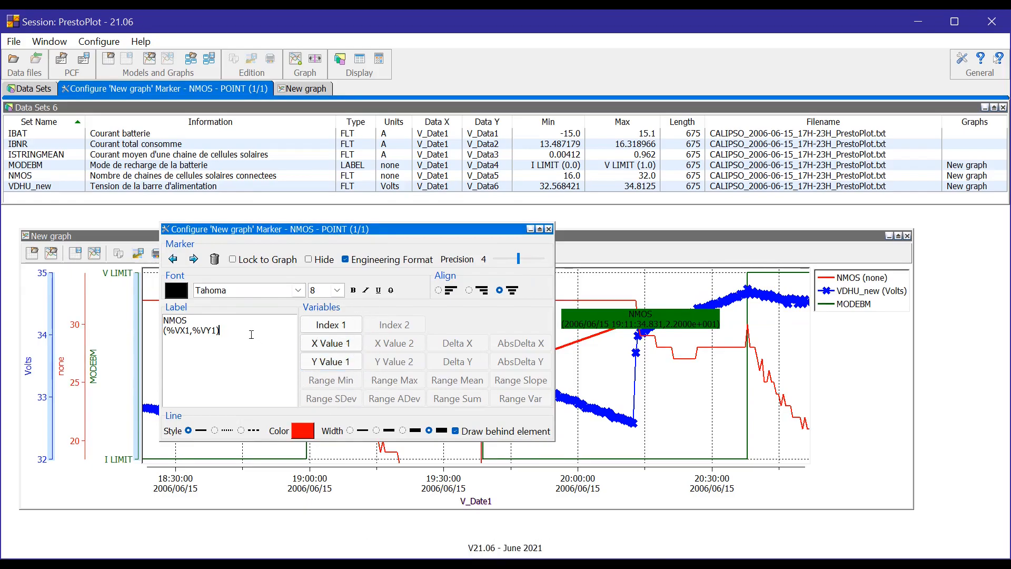
{"action": "left_click", "coordinate": [549, 229]}
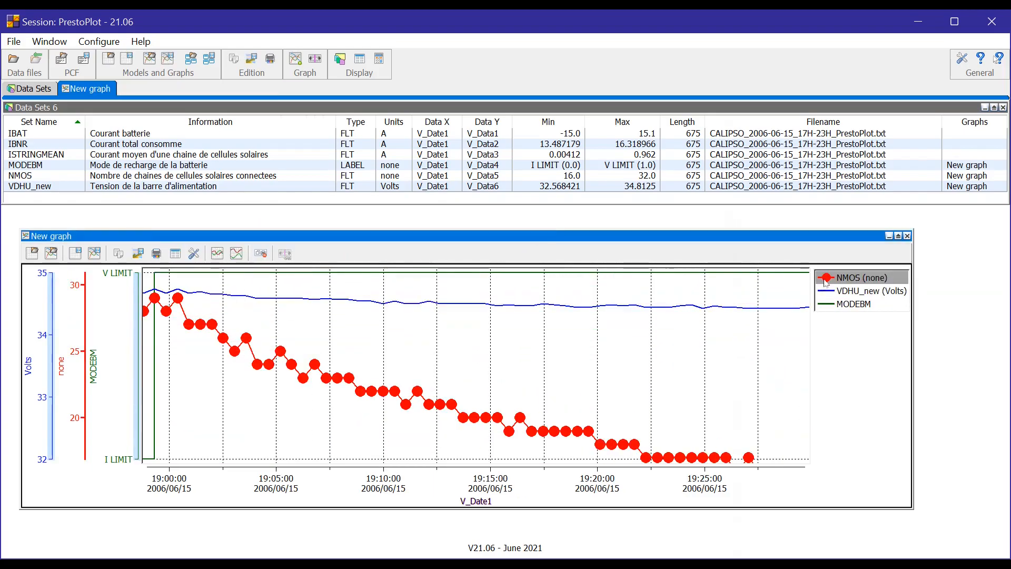
Add a 2POINT marker to NMOS from its data configuration and close that window.
{"action": "double_click", "coordinate": [826, 279]}
{"action": "left_click", "coordinate": [619, 329]}
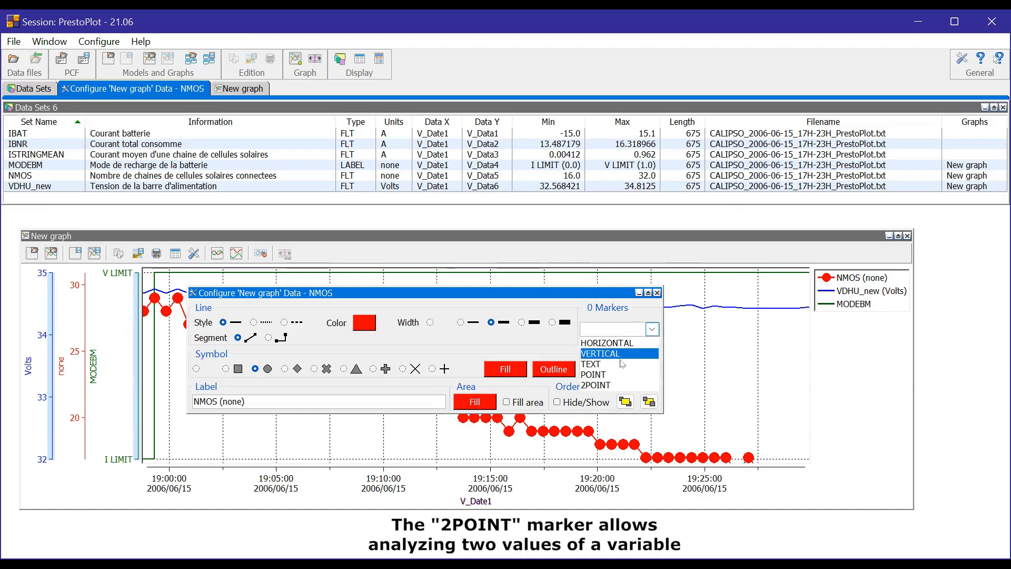
{"action": "left_click", "coordinate": [606, 385]}
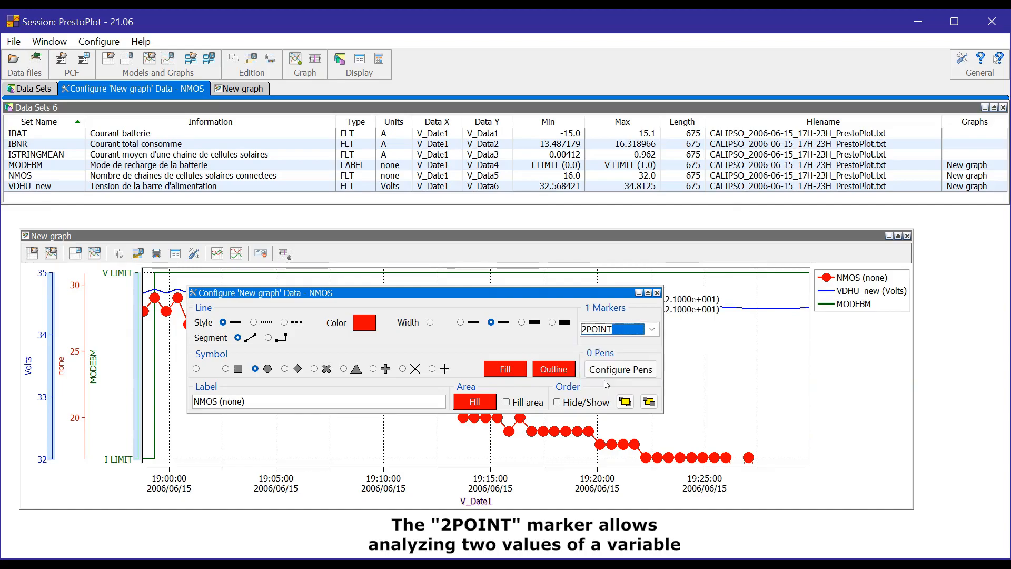
{"action": "left_click", "coordinate": [658, 293]}
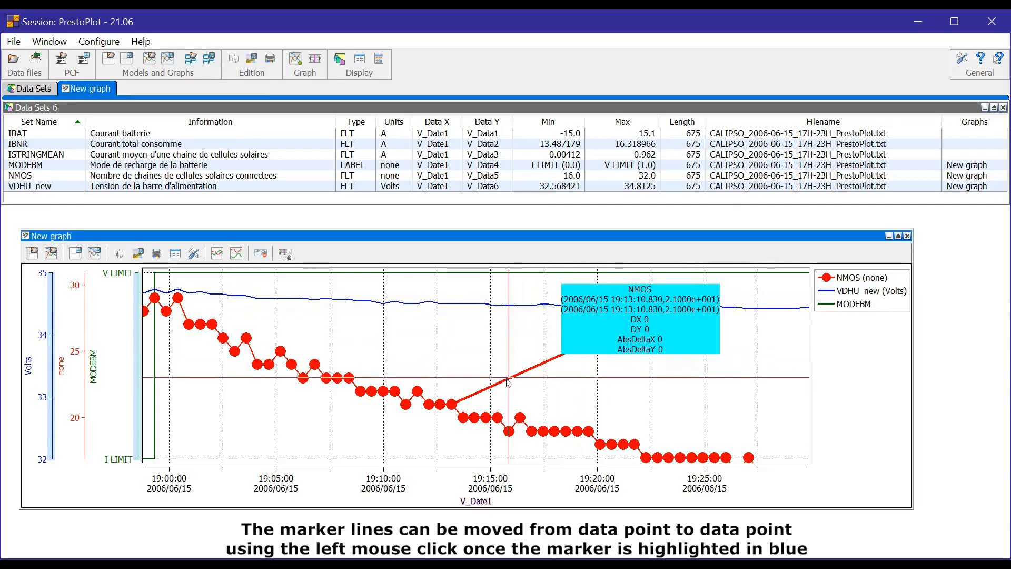
Move the 2POINT marker's lines to the NMOS data points at about 19:11:34 and 19:16:22, and shift its text slightly down and left.
{"action": "left_click_drag", "start_coordinate": [486, 389], "coordinate": [430, 360]}
{"action": "left_click_drag", "start_coordinate": [484, 389], "coordinate": [519, 406]}
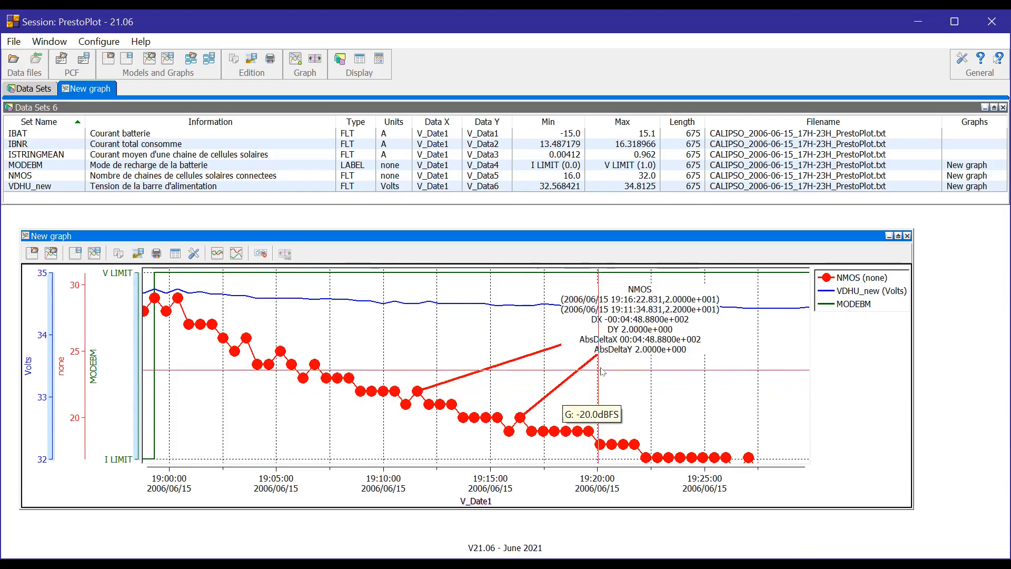
{"action": "mouse_move", "coordinate": [640, 309]}
{"action": "left_mouse_down"}
{"action": "mouse_move", "coordinate": [569, 340]}
{"action": "mouse_move", "coordinate": [614, 331]}
{"action": "left_mouse_up"}
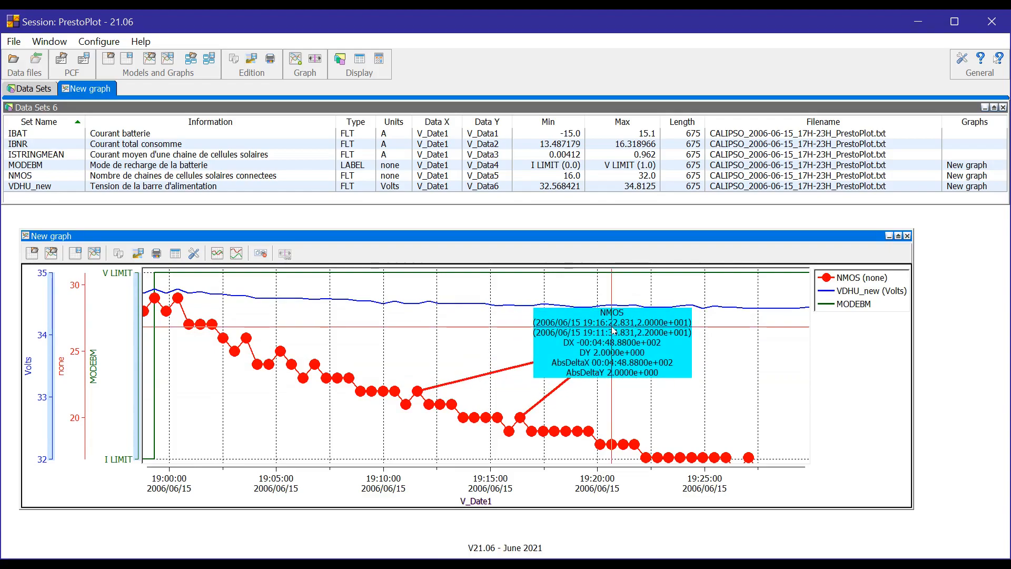
Open the 2POINT marker's properties and move that window over the upper part of the graph.
{"action": "double_click", "coordinate": [614, 331]}
{"action": "left_click_drag", "start_coordinate": [521, 310], "coordinate": [563, 255]}
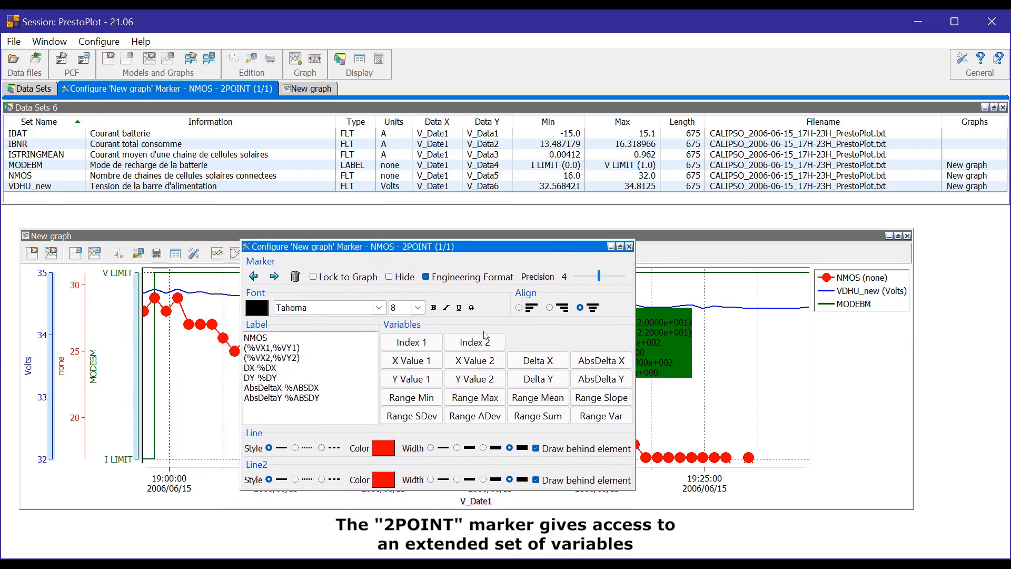